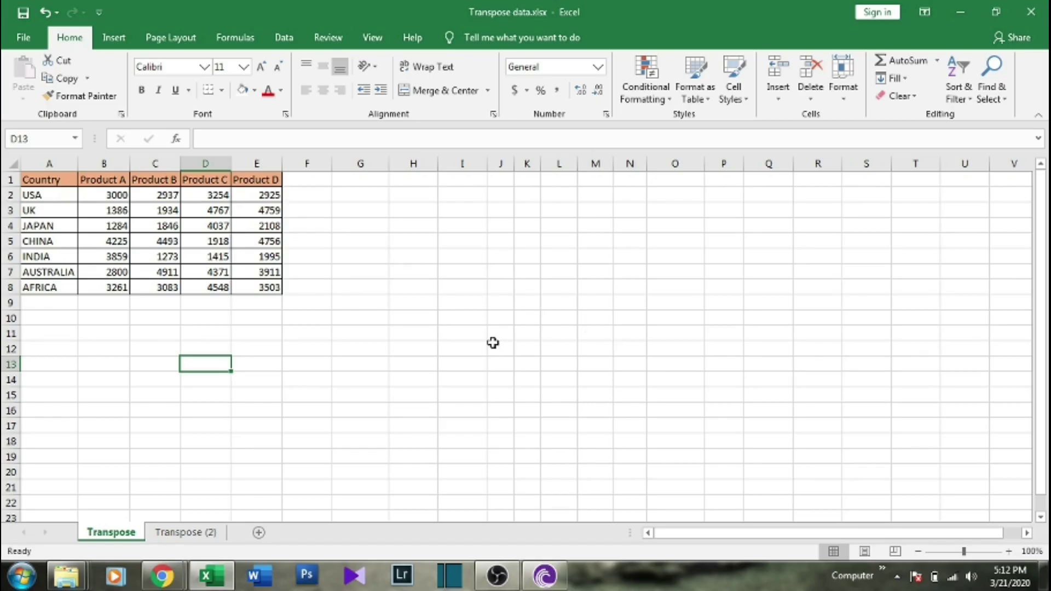
- Examine the table of countries and products in A1:E8, including its row labels, column headings and values
{"action": "left_click", "coordinate": [423, 285]}
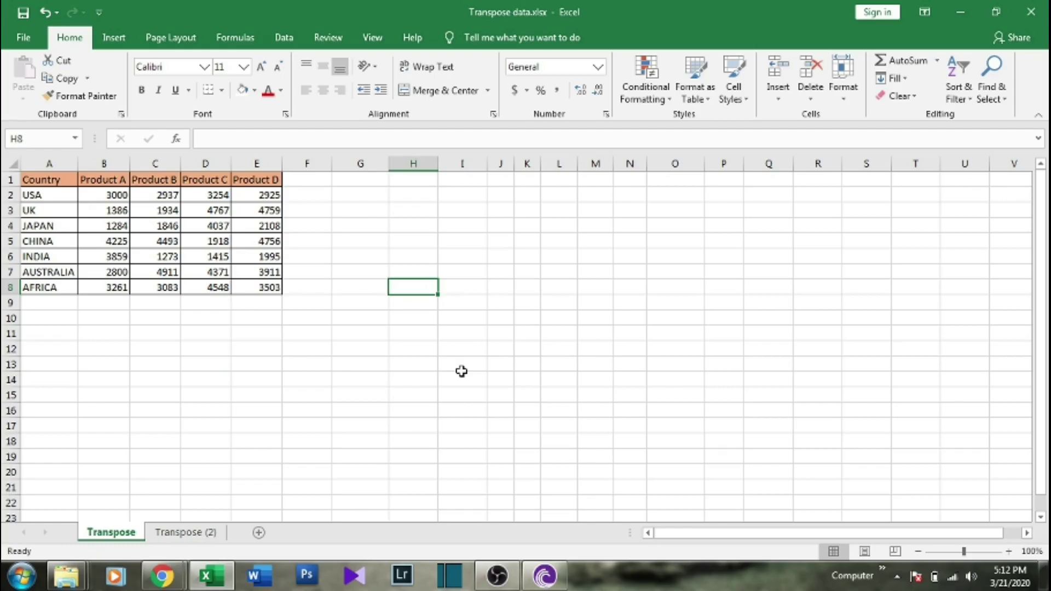
{"action": "left_click", "coordinate": [321, 361]}
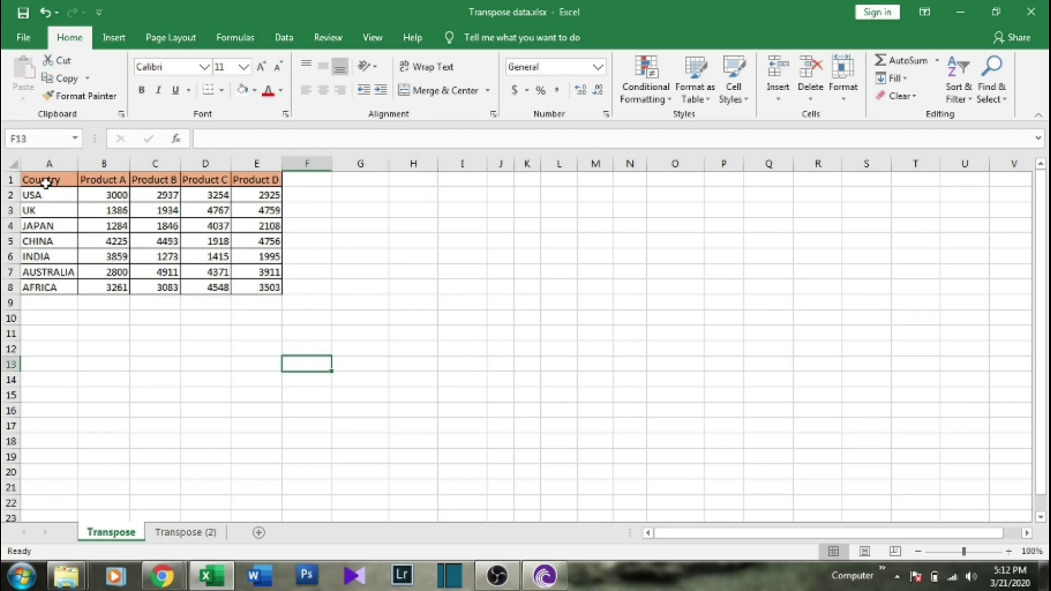
{"action": "left_click_drag", "start_coordinate": [48, 179], "coordinate": [279, 274]}
{"action": "left_click", "coordinate": [256, 318]}
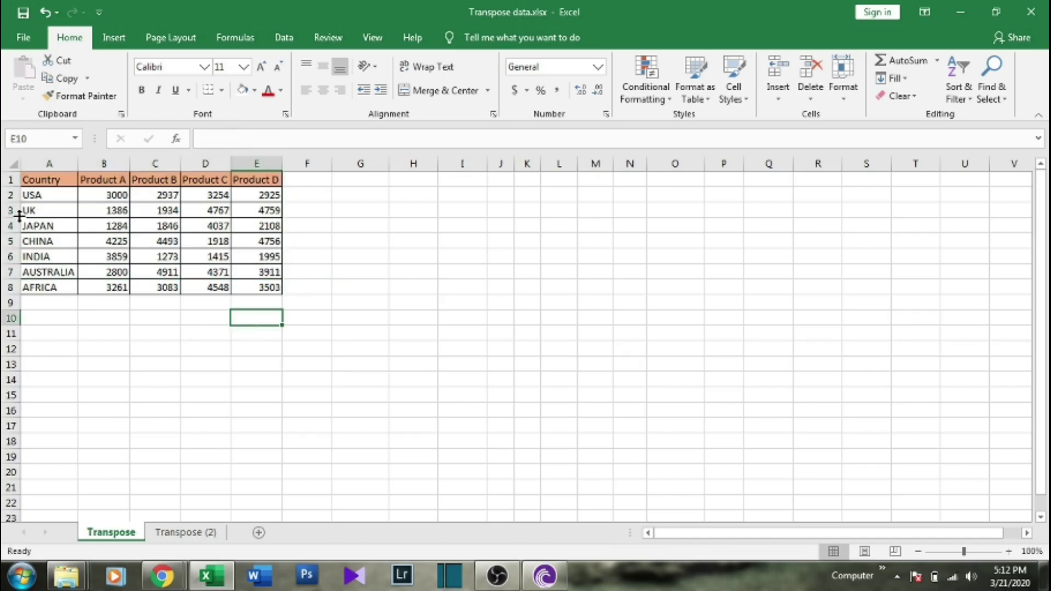
{"action": "left_click_drag", "start_coordinate": [30, 197], "coordinate": [44, 286]}
{"action": "left_click_drag", "start_coordinate": [95, 193], "coordinate": [304, 184]}
{"action": "left_click_drag", "start_coordinate": [110, 196], "coordinate": [271, 272]}
{"action": "left_click", "coordinate": [30, 198]}
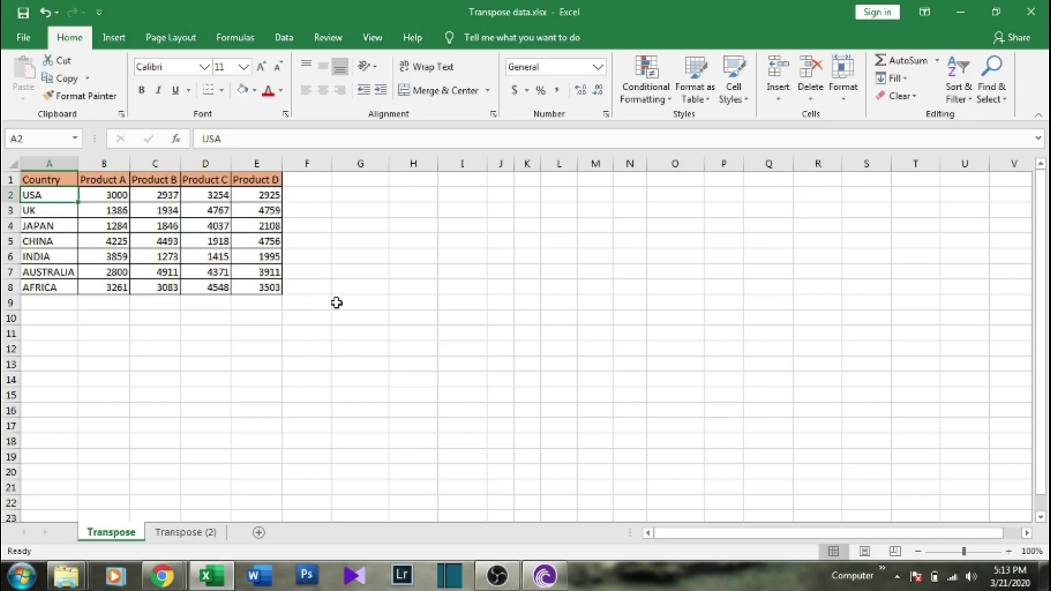
- Copy the table A1:E8 and paste it transposed at cell I1 using Paste Special
{"action": "left_click", "coordinate": [44, 177]}
{"action": "left_click_drag", "start_coordinate": [44, 177], "coordinate": [270, 288]}
{"action": "right_click", "coordinate": [274, 298]}
{"action": "left_click", "coordinate": [320, 259]}
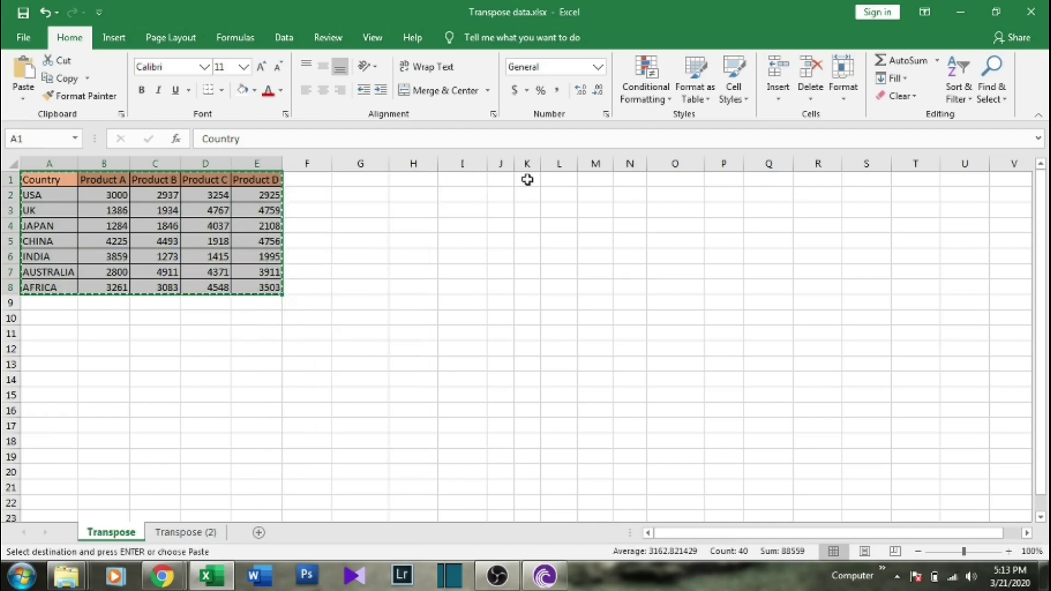
{"action": "left_click", "coordinate": [465, 178]}
{"action": "right_click", "coordinate": [475, 178]}
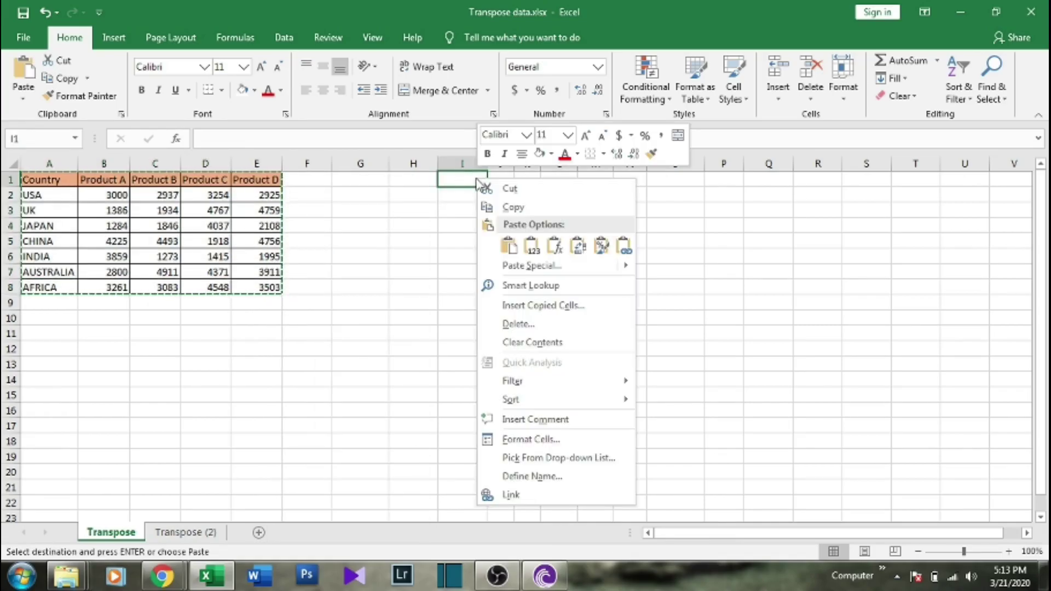
{"action": "left_click", "coordinate": [518, 270]}
{"action": "left_click", "coordinate": [538, 340]}
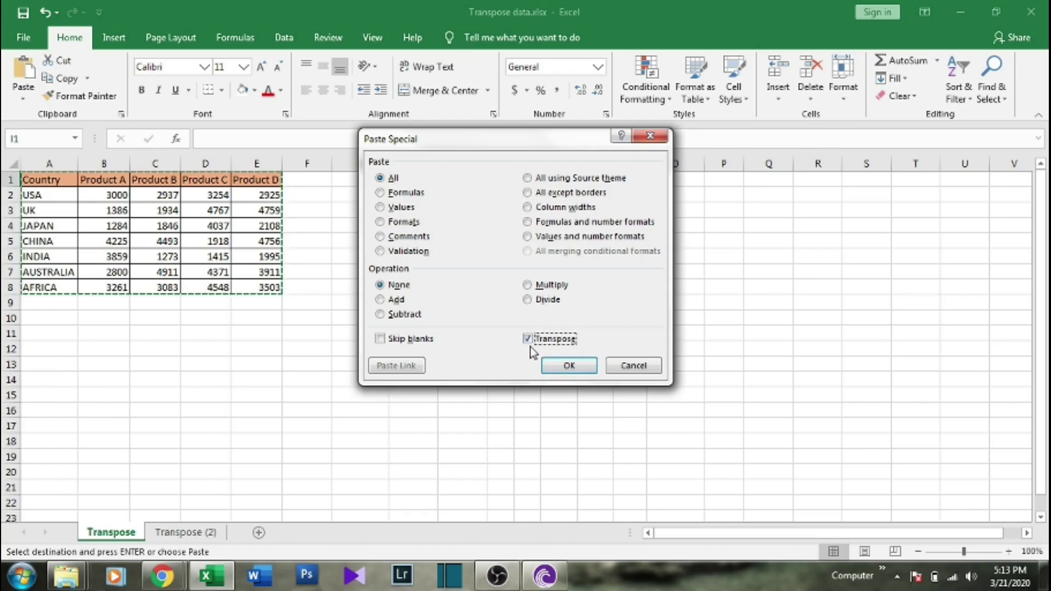
{"action": "left_click", "coordinate": [559, 366]}
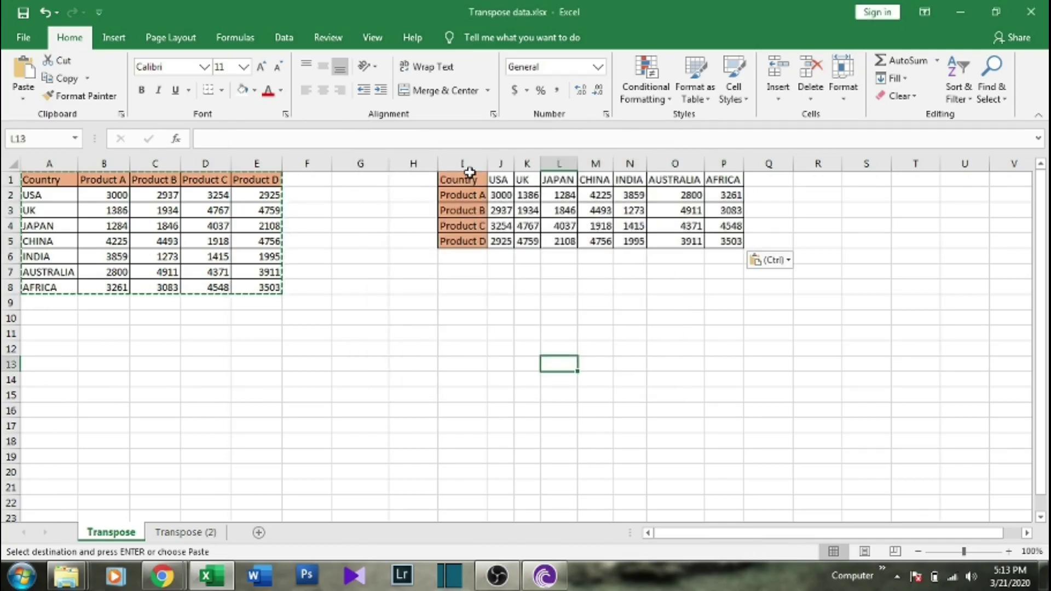
- Auto-fit the column widths of the transposed table and review its country and product headings
{"action": "left_click_drag", "start_coordinate": [462, 163], "coordinate": [706, 162]}
{"action": "double_click", "coordinate": [706, 163]}
{"action": "left_click", "coordinate": [653, 286]}
{"action": "left_click", "coordinate": [552, 302]}
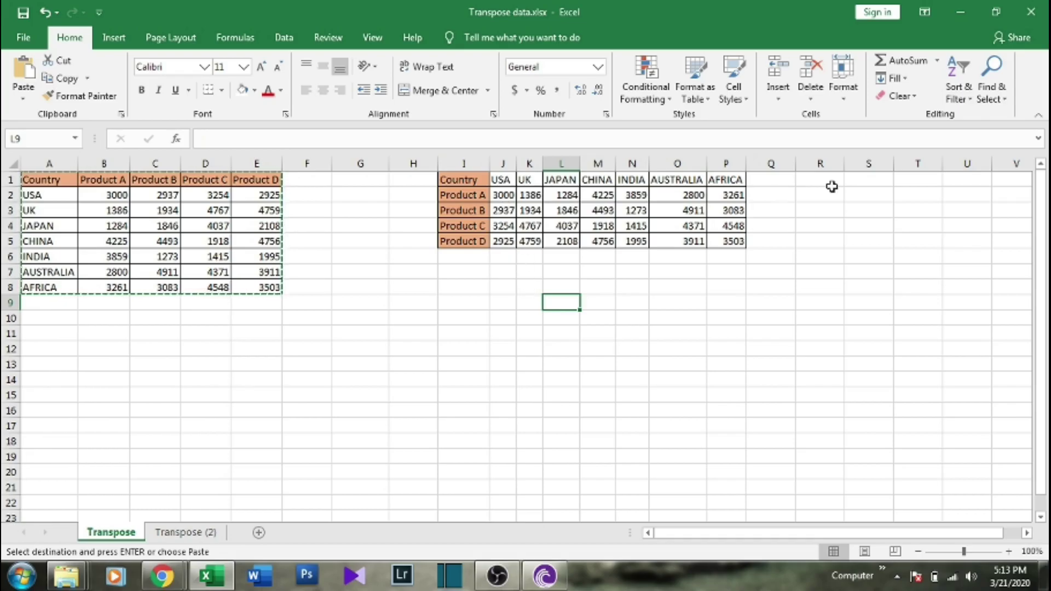
{"action": "left_click_drag", "start_coordinate": [499, 181], "coordinate": [706, 180]}
{"action": "left_click_drag", "start_coordinate": [471, 204], "coordinate": [481, 260]}
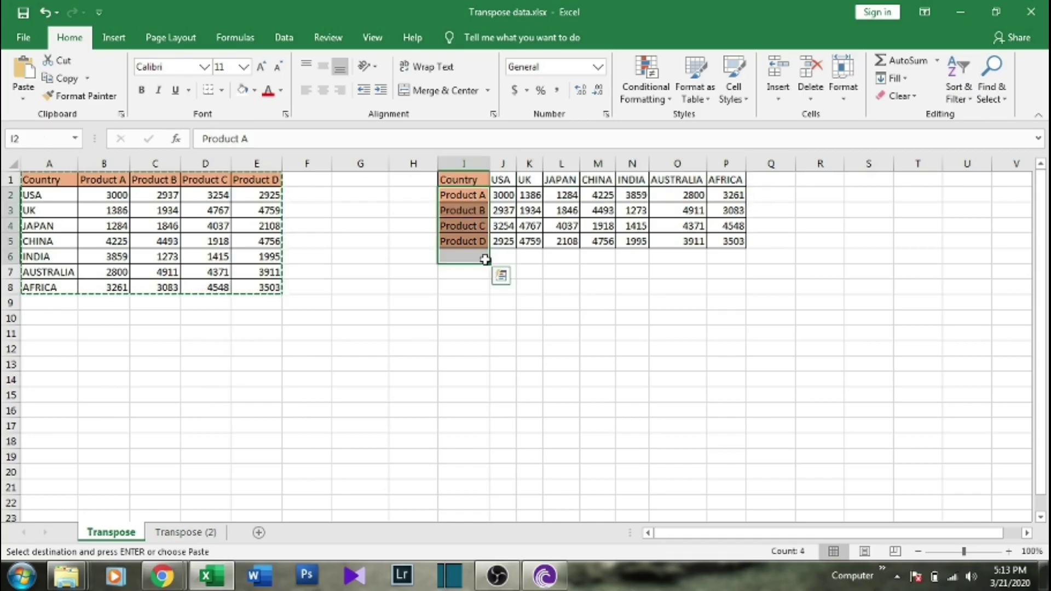
{"action": "left_click", "coordinate": [530, 198]}
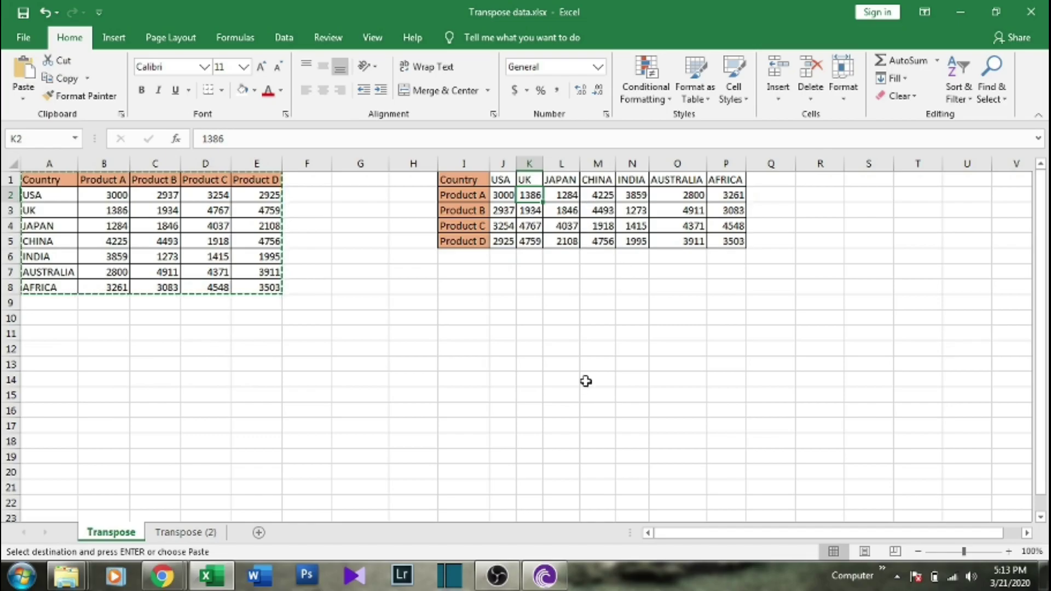
- Set the USA value for Product A in B2 to 5000 and check the corresponding cell J2 in the transposed table
{"action": "left_click", "coordinate": [106, 215]}
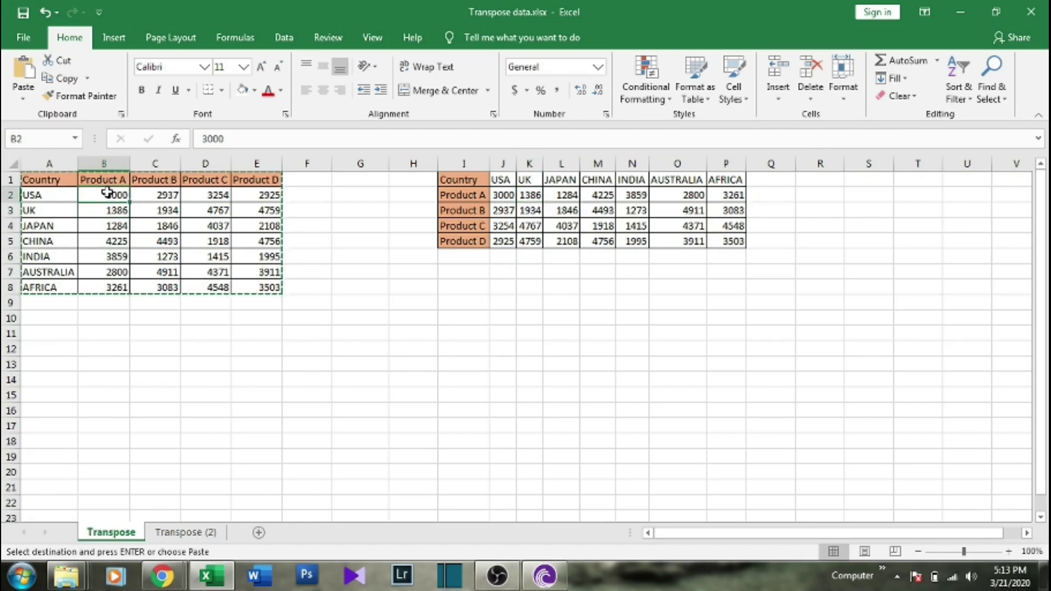
{"action": "type", "text": "5000"}
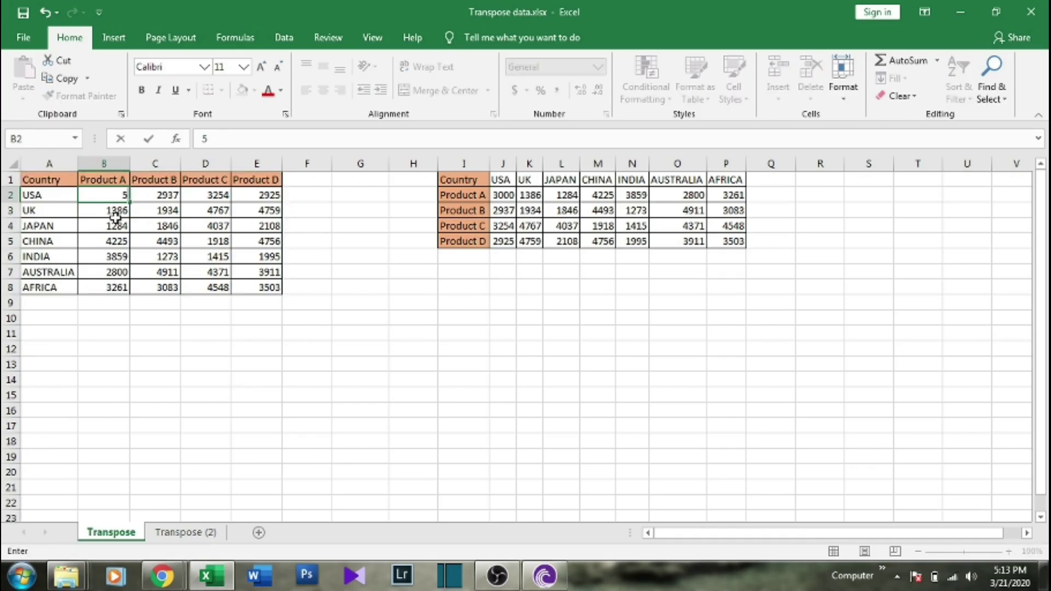
{"action": "key", "text": "Return"}
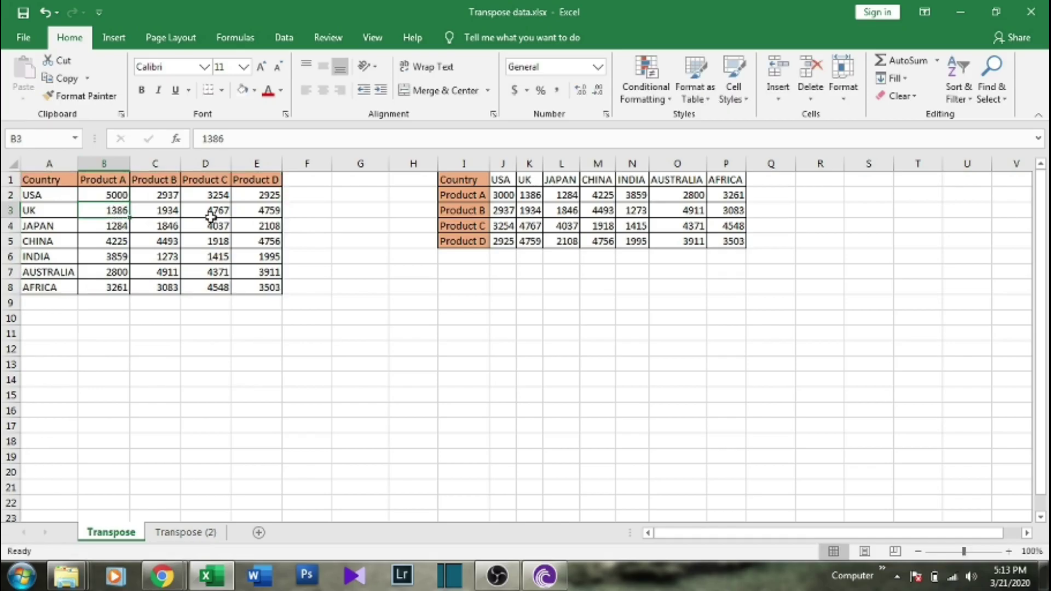
{"action": "left_click", "coordinate": [463, 195]}
{"action": "left_click", "coordinate": [501, 182]}
{"action": "left_click", "coordinate": [507, 196]}
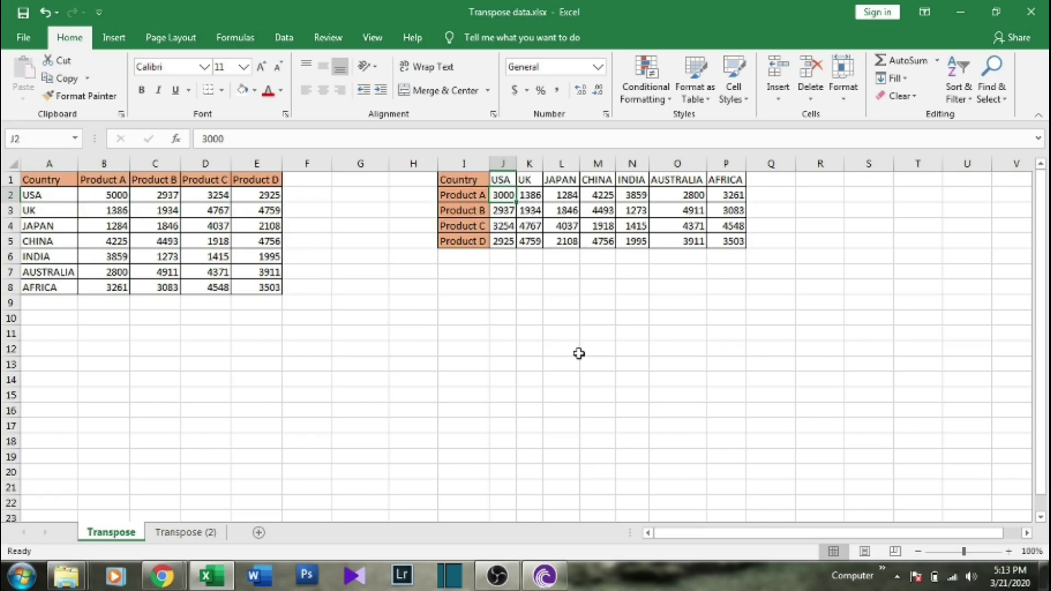
{"action": "left_click", "coordinate": [461, 290]}
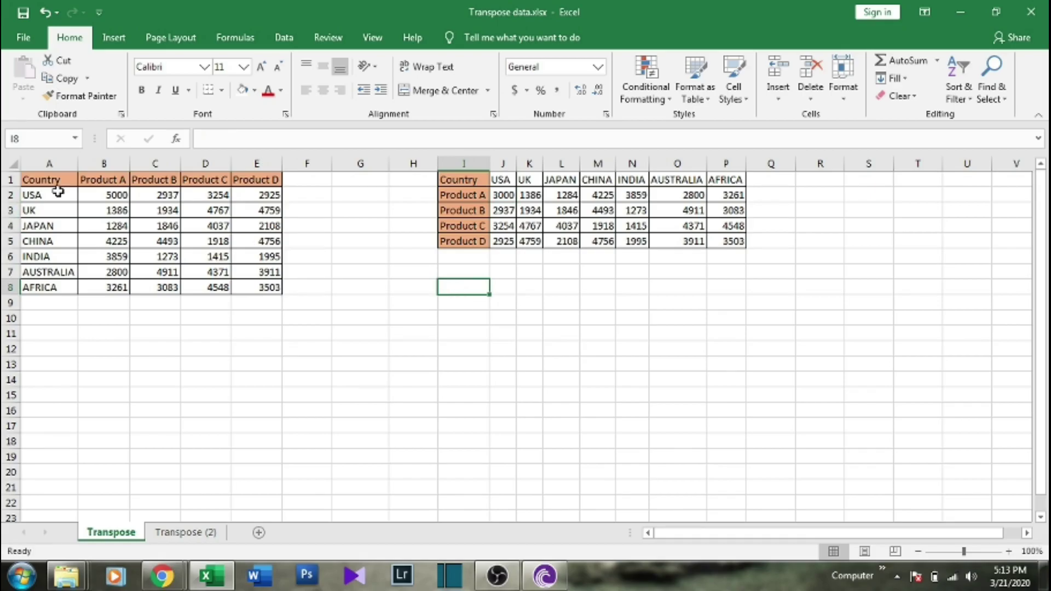
{"action": "left_click", "coordinate": [510, 183]}
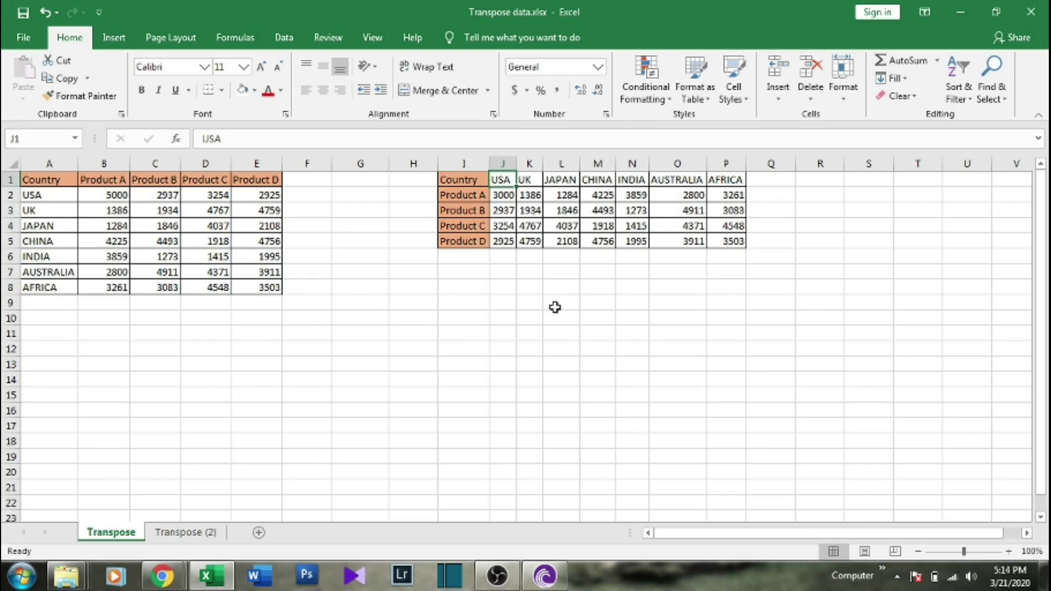
{"action": "left_click", "coordinate": [573, 300]}
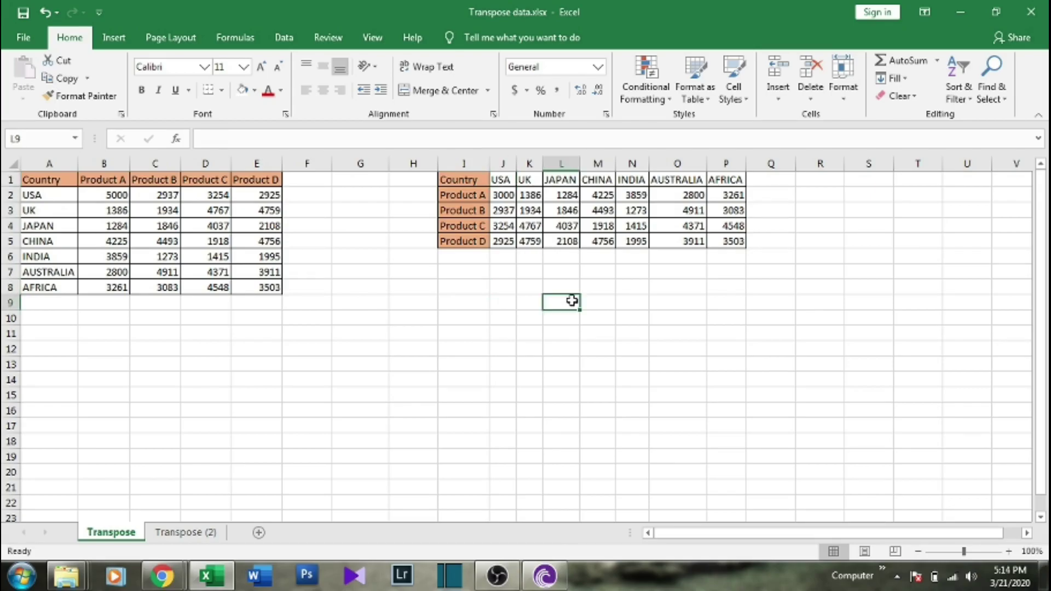
- On the Transpose (2) sheet, copy the table A1:E8 and paste it transposed at cell I1
{"action": "left_click", "coordinate": [194, 533]}
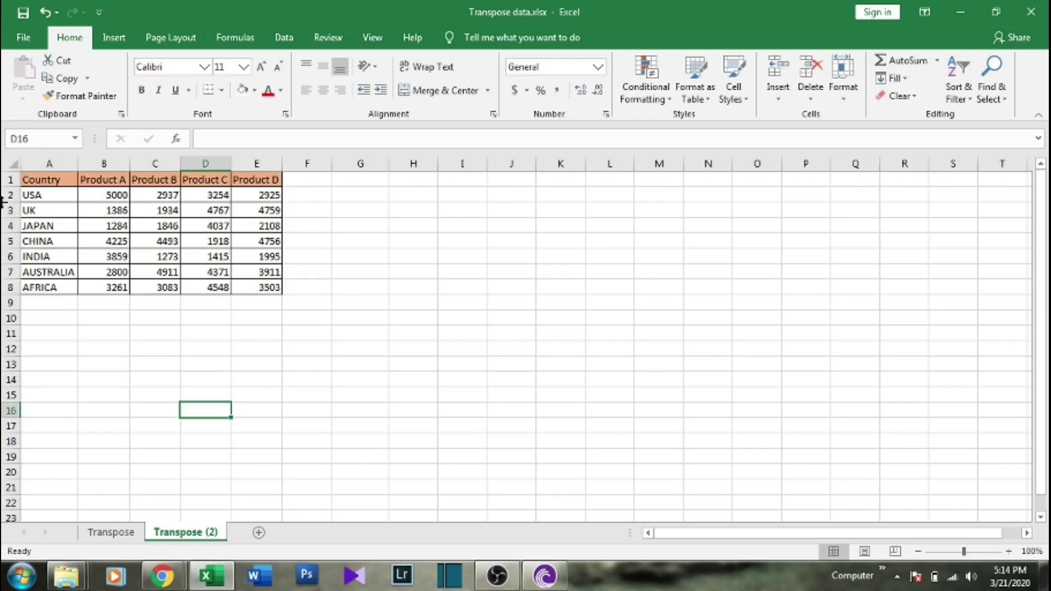
{"action": "left_click_drag", "start_coordinate": [45, 180], "coordinate": [264, 287]}
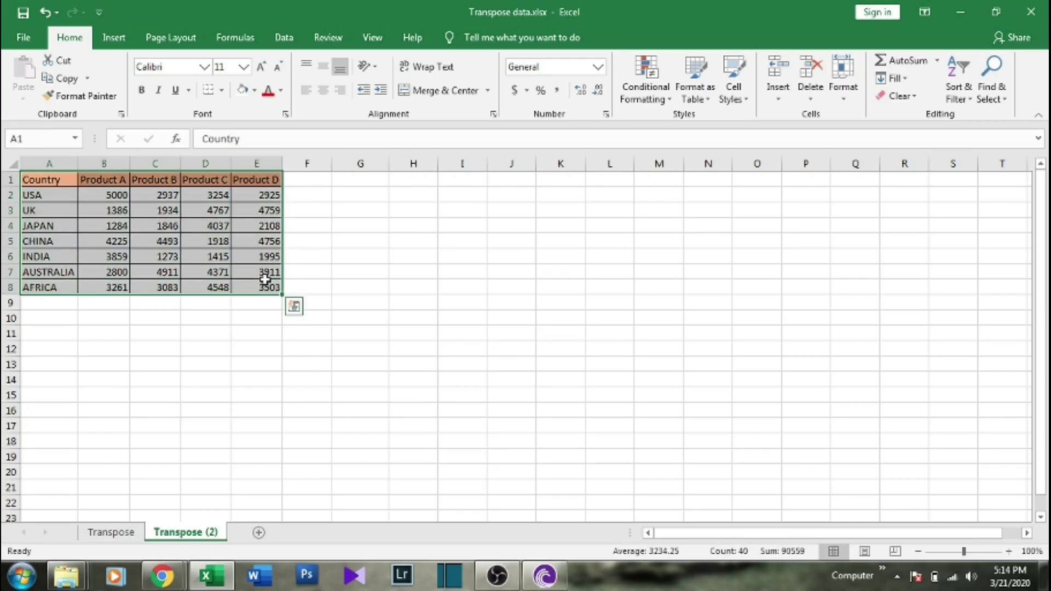
{"action": "right_click", "coordinate": [256, 240]}
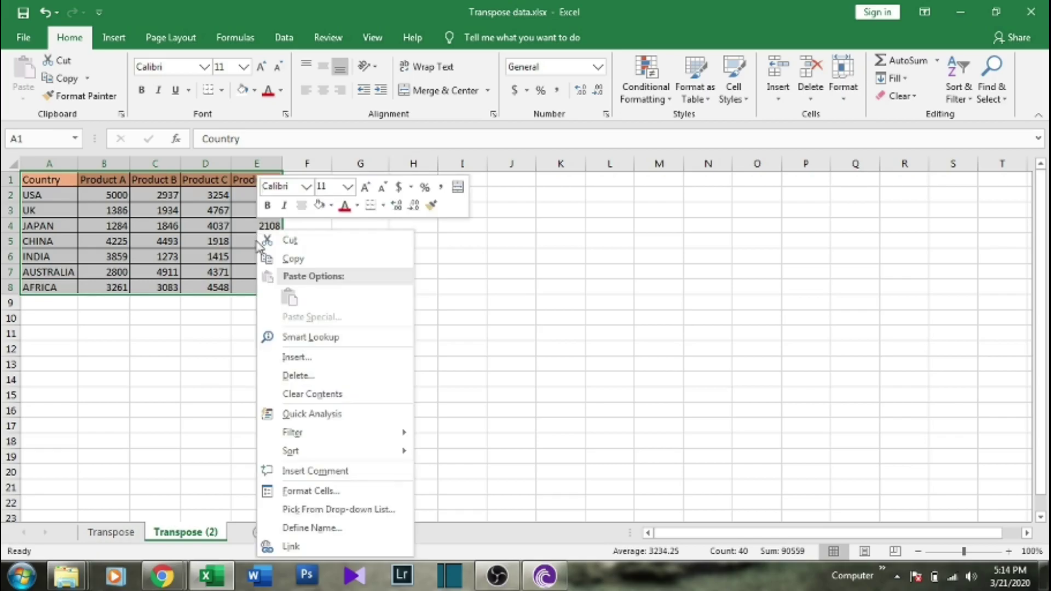
{"action": "left_click", "coordinate": [293, 253]}
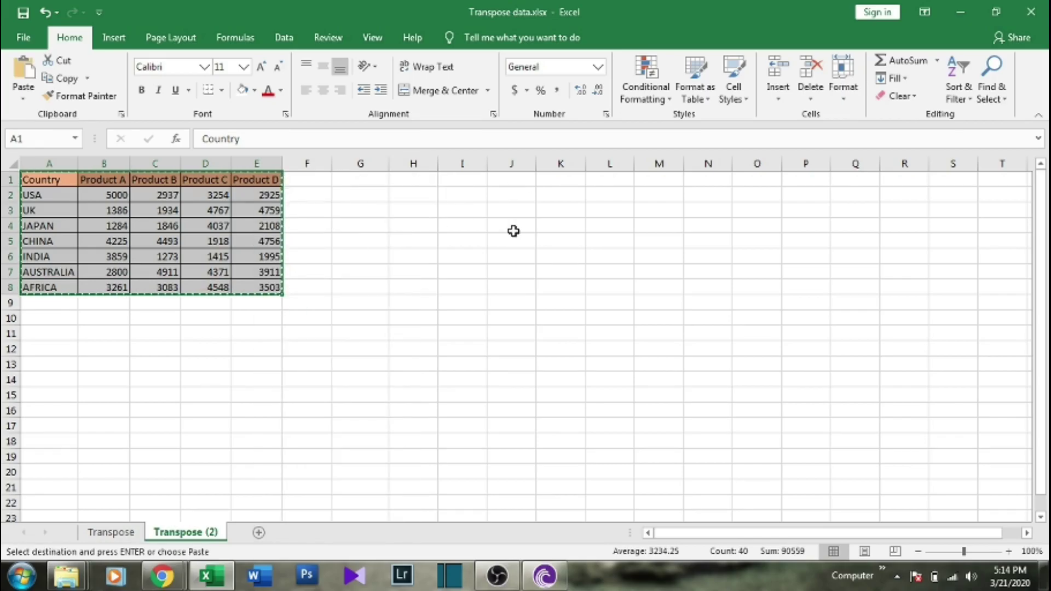
{"action": "right_click", "coordinate": [467, 183]}
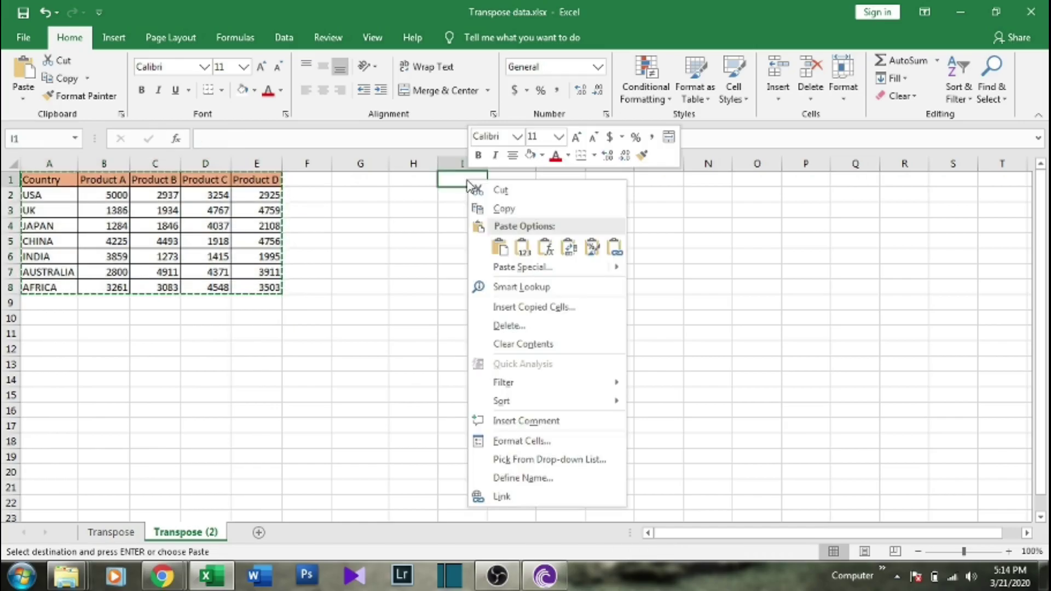
{"action": "left_click", "coordinate": [512, 268]}
{"action": "left_click", "coordinate": [541, 344]}
{"action": "left_click", "coordinate": [547, 367]}
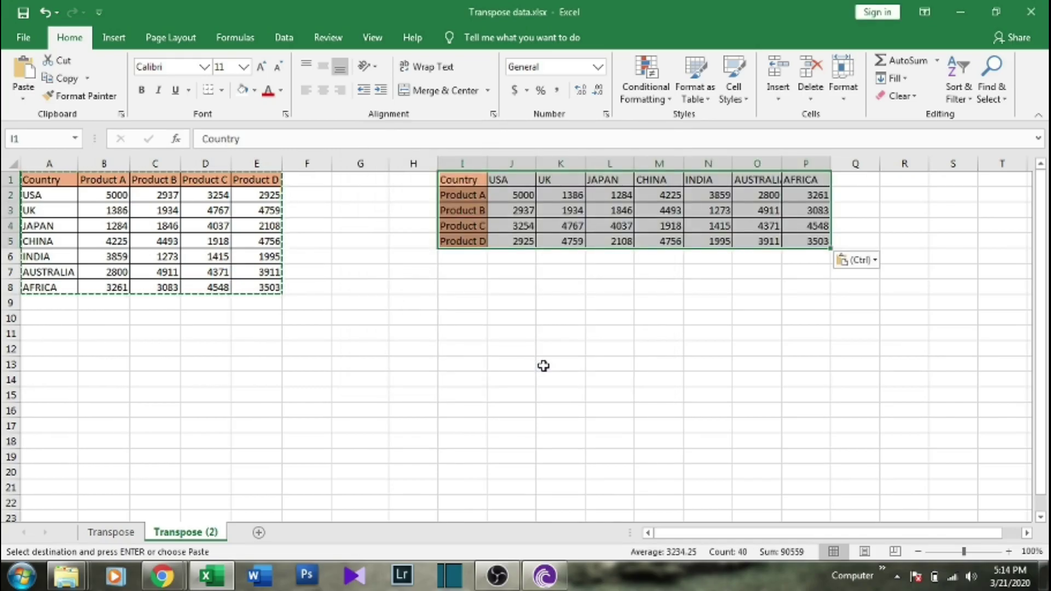
- Set the USA value for Product A in B2 to 3000 and check cell J2 in the transposed copy
{"action": "left_click", "coordinate": [506, 212]}
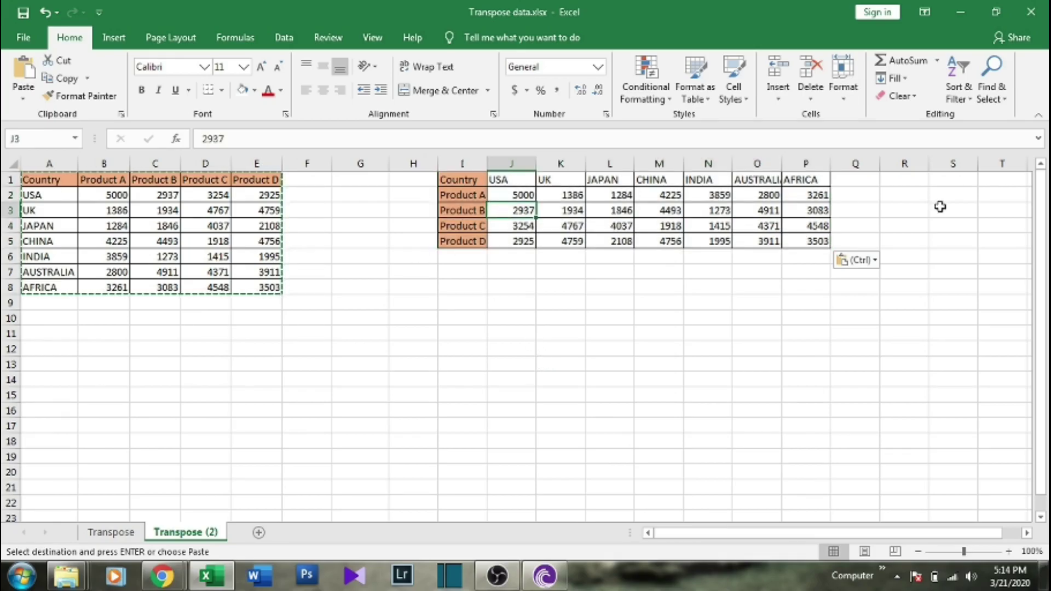
{"action": "left_click", "coordinate": [98, 199]}
{"action": "type", "text": "3000"}
{"action": "key", "text": "Return"}
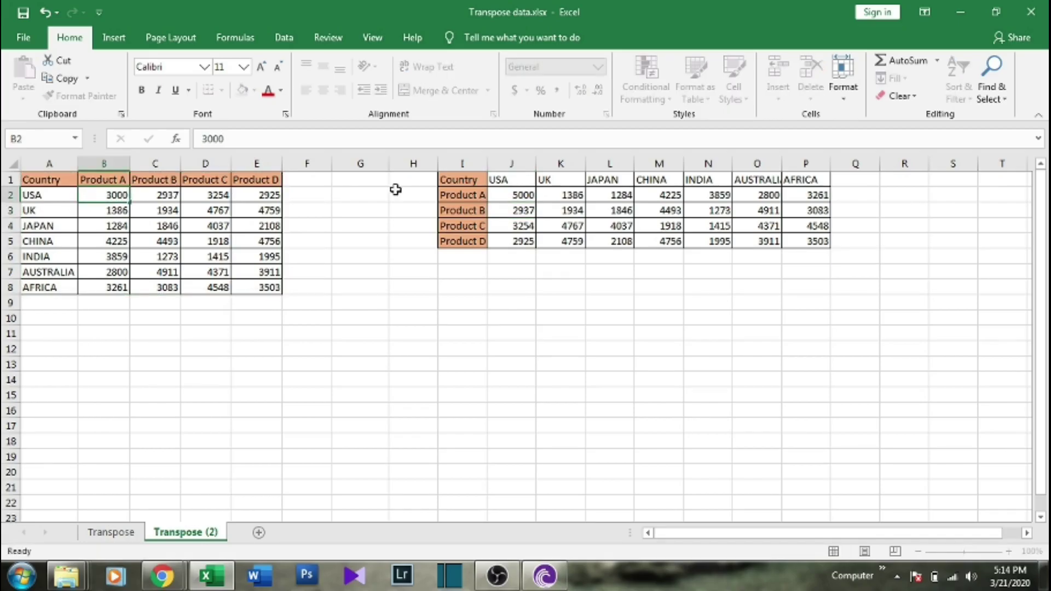
{"action": "left_click", "coordinate": [511, 197]}
{"action": "left_click", "coordinate": [477, 335]}
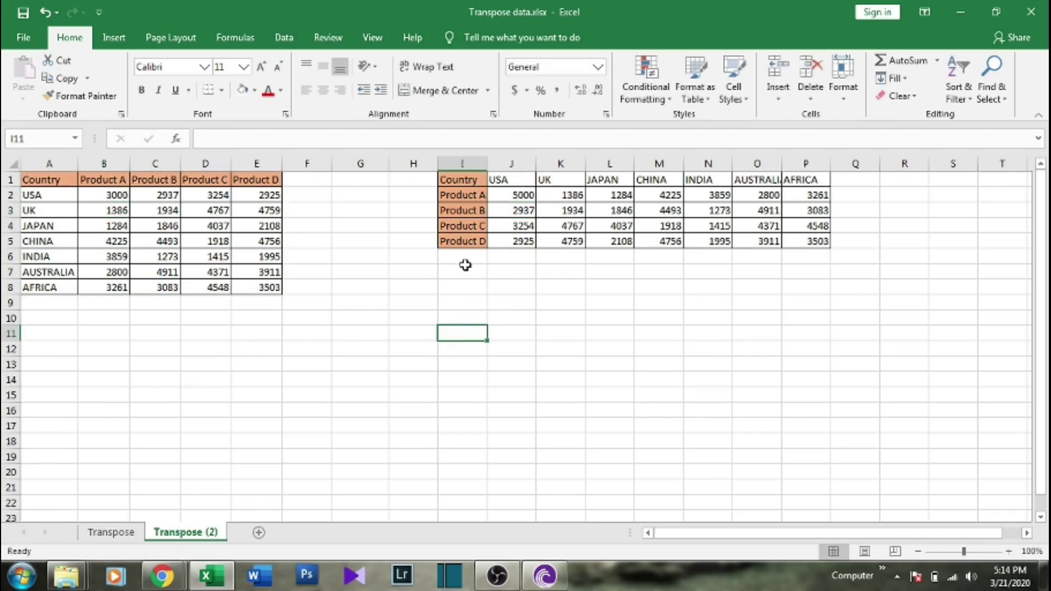
- Copy the table A1:E8 and paste it as linked cells starting at I11 using Paste Link
{"action": "left_click_drag", "start_coordinate": [47, 184], "coordinate": [258, 281]}
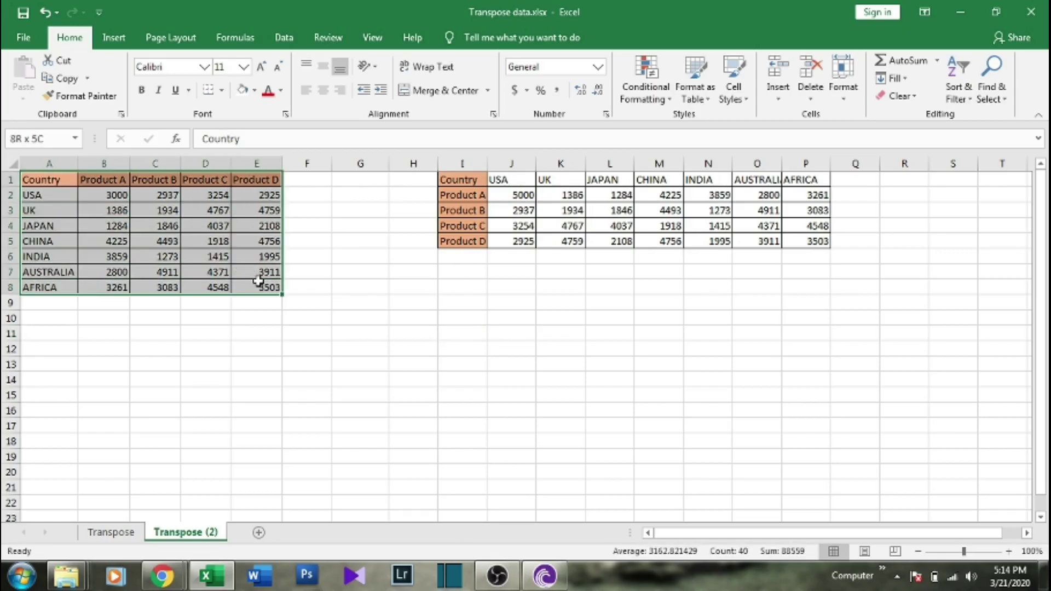
{"action": "right_click", "coordinate": [257, 282]}
{"action": "left_click", "coordinate": [294, 257]}
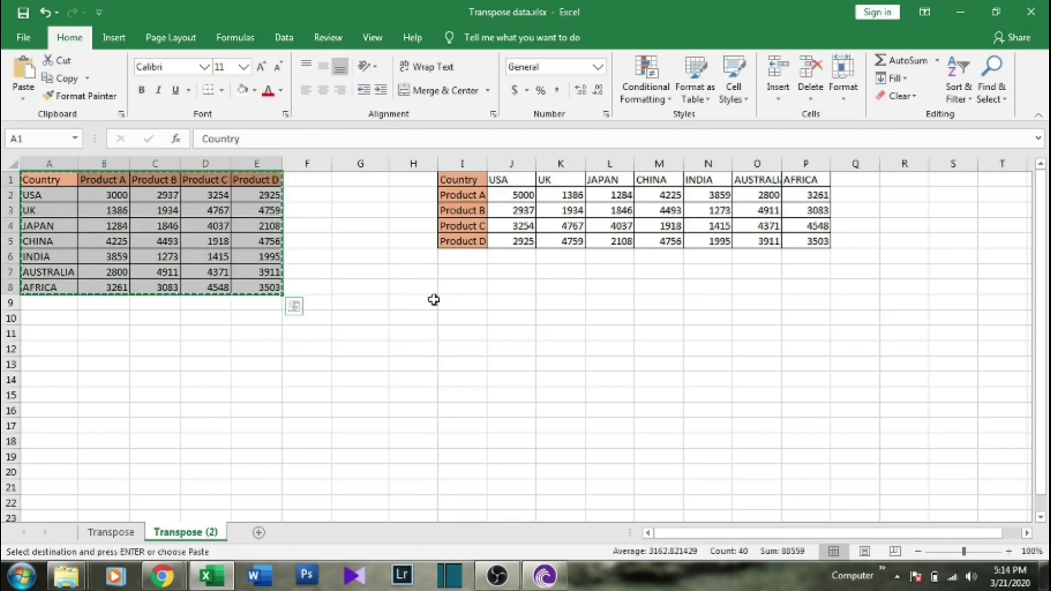
{"action": "right_click", "coordinate": [471, 333]}
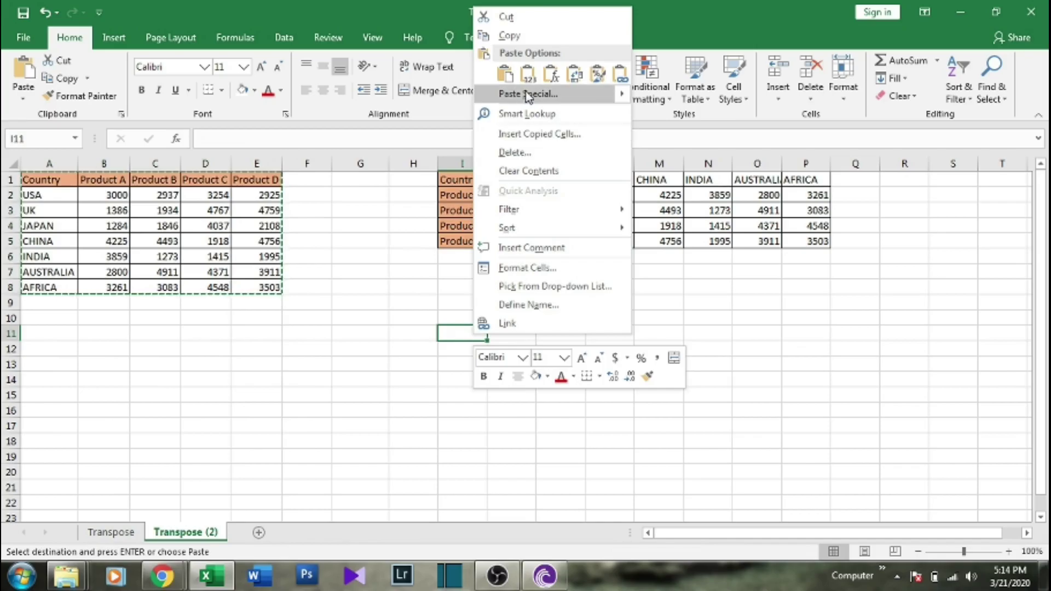
{"action": "left_click", "coordinate": [547, 94]}
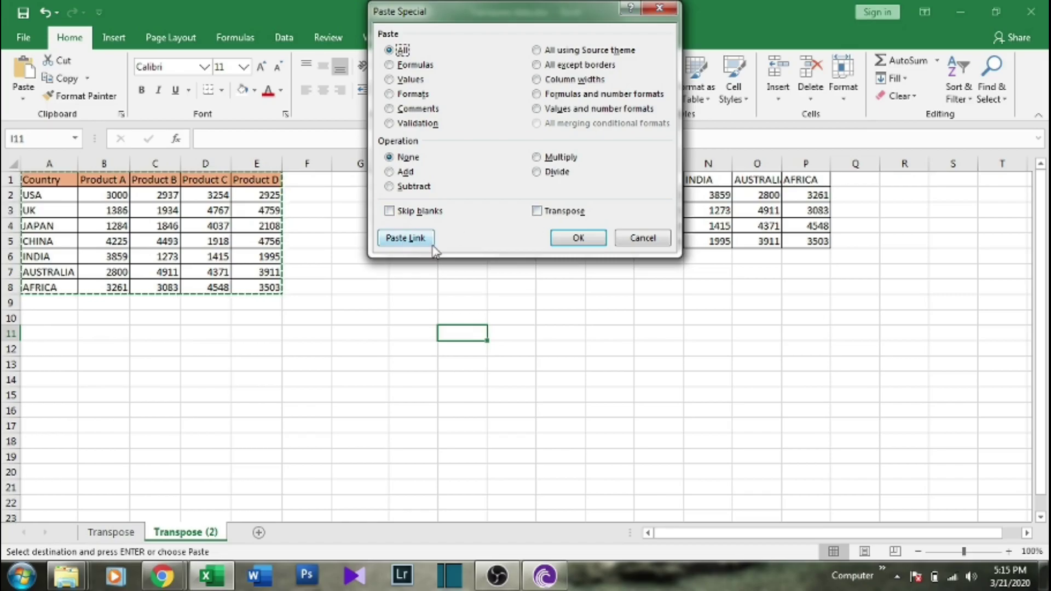
{"action": "left_click", "coordinate": [406, 238]}
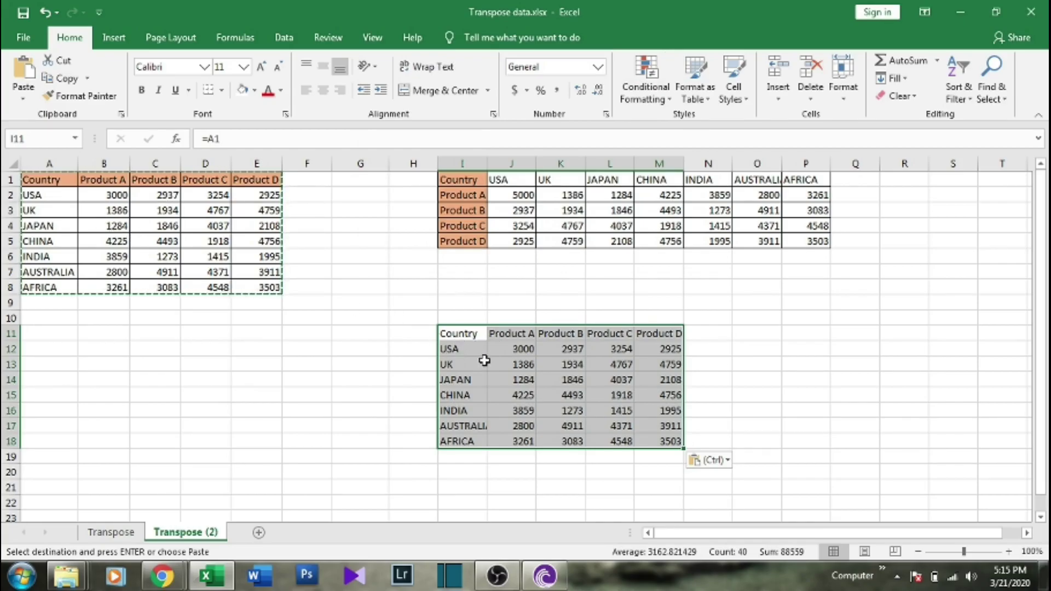
- Inspect the linked formula in cell J12 and leave it unedited
{"action": "left_click", "coordinate": [508, 349]}
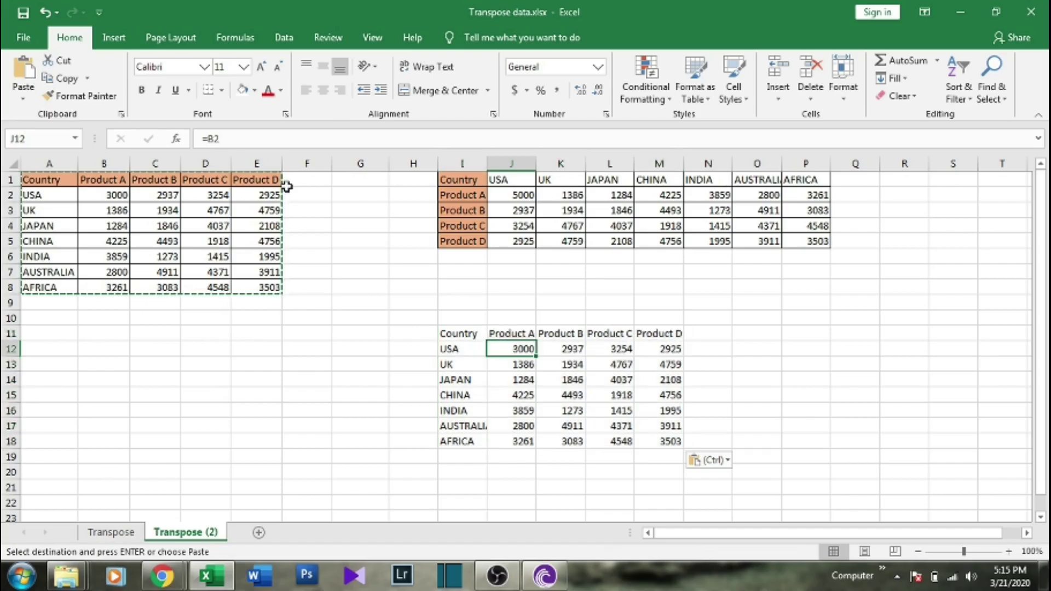
{"action": "left_click_drag", "start_coordinate": [233, 139], "coordinate": [199, 139]}
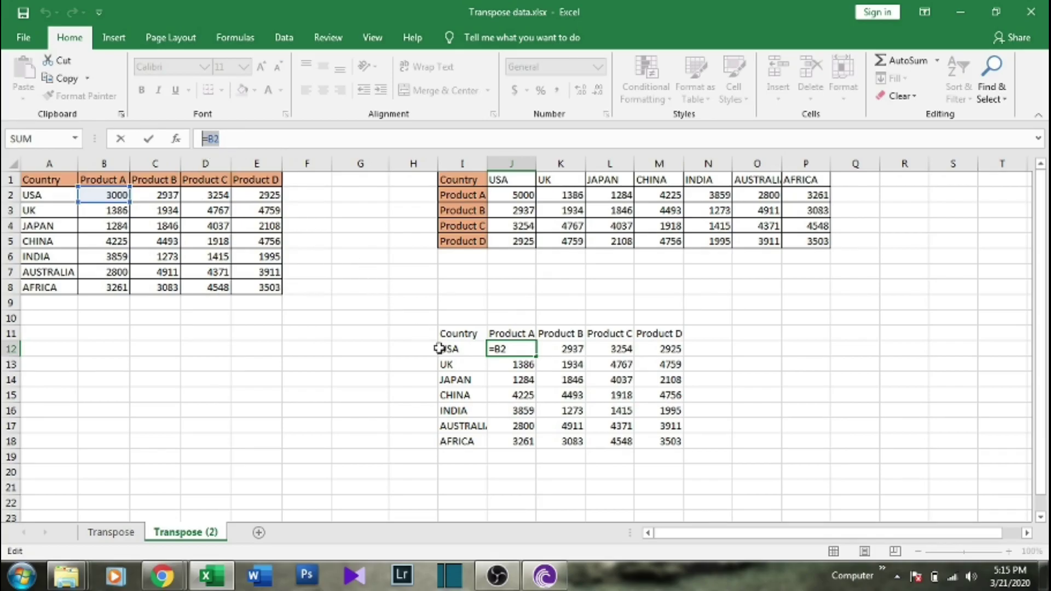
{"action": "key", "text": "Escape"}
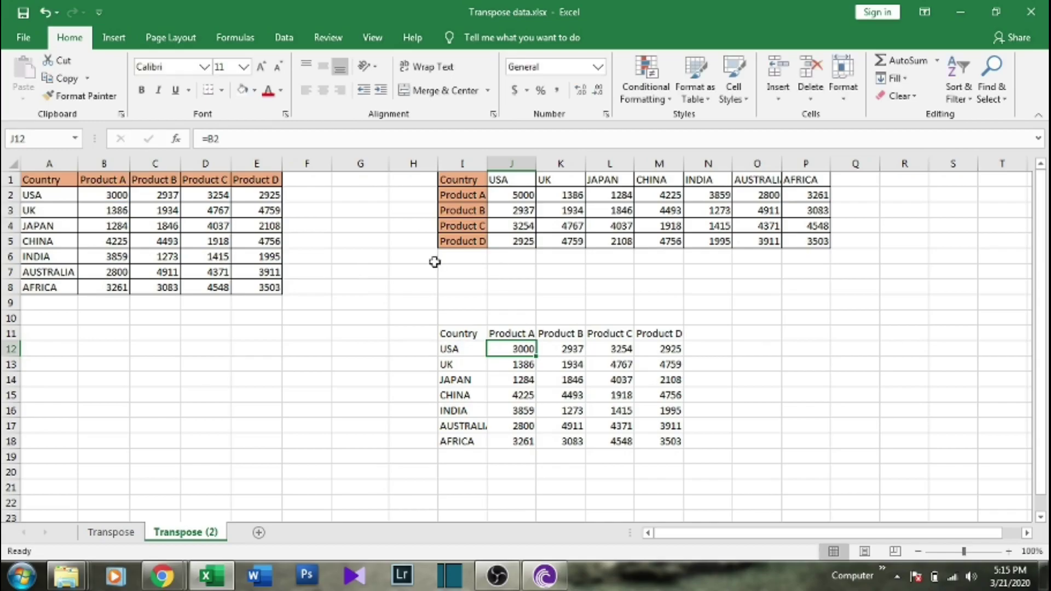
- Examine the cell references in the linked table I11:M18 by moving through its header, country and value cells
{"action": "key", "text": "Left"}
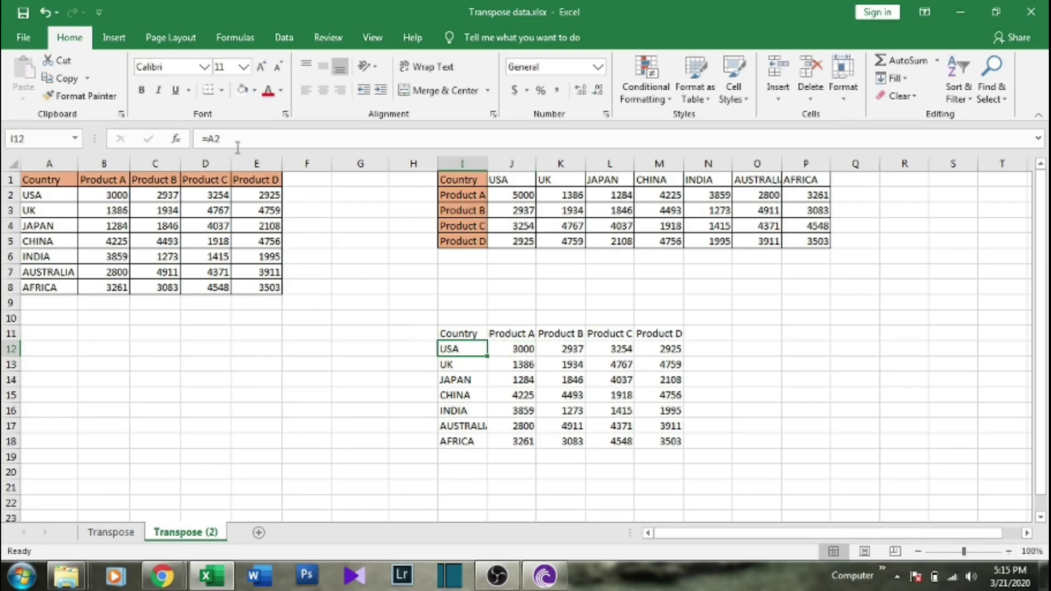
{"action": "key", "text": "Down"}
{"action": "key", "text": "Down"}
{"action": "key", "text": "Right"}
{"action": "key", "text": "Right"}
{"action": "key", "text": "Right"}
{"action": "key", "text": "Right"}
{"action": "key", "text": "Down"}
{"action": "key", "text": "Down"}
{"action": "key", "text": "Down"}
{"action": "key", "text": "Left"}
{"action": "key", "text": "Left"}
{"action": "key", "text": "Up"}
{"action": "key", "text": "Up"}
{"action": "key", "text": "Up"}
{"action": "key", "text": "Up"}
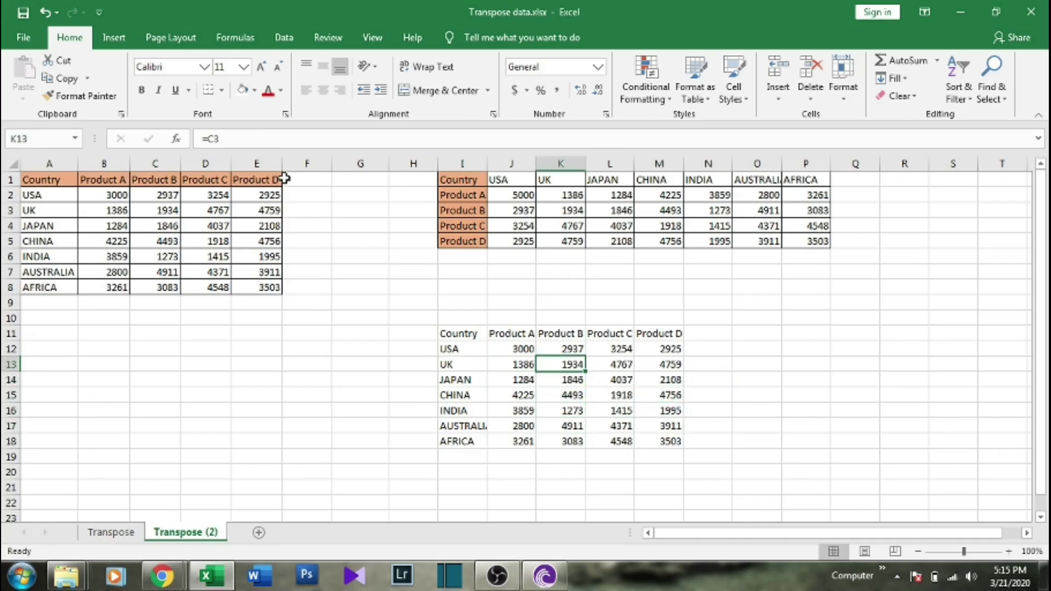
{"action": "key", "text": "Left"}
{"action": "key", "text": "Up"}
{"action": "key", "text": "Left"}
{"action": "key", "text": "Up"}
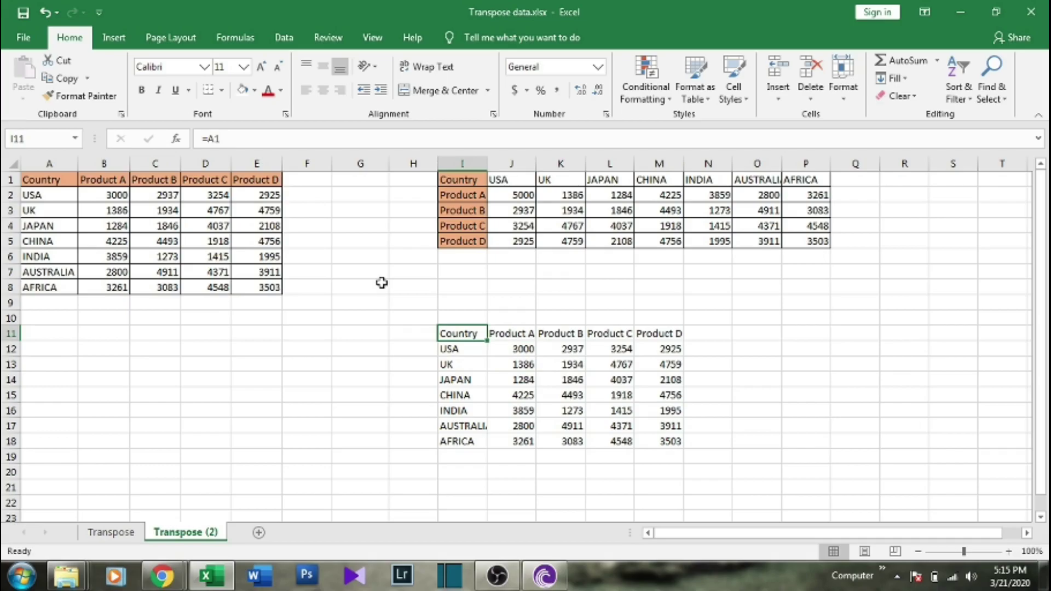
- Replace every "=" with "#" in the linked table I11:M18 to turn its formulas into text
{"action": "key", "text": "shift+Right"}
{"action": "key", "text": "shift+Right"}
{"action": "key", "text": "shift+Right"}
{"action": "key", "text": "shift+Right"}
{"action": "key", "text": "shift+Down"}
{"action": "key", "text": "shift+Down"}
{"action": "key", "text": "shift+Down"}
{"action": "key", "text": "shift+Down"}
{"action": "key", "text": "shift+Down"}
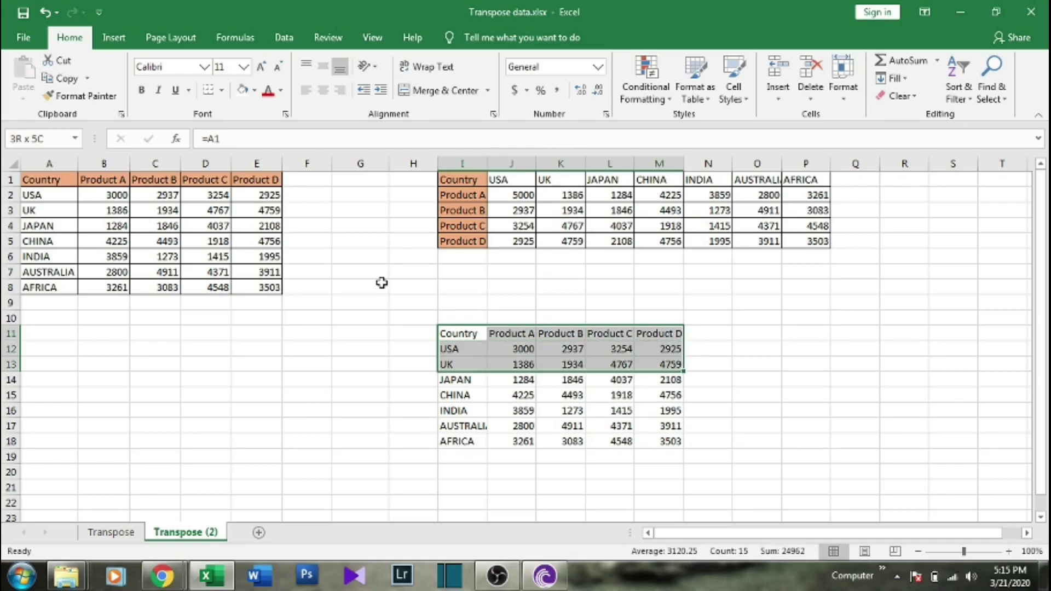
{"action": "key", "text": "shift+Down"}
{"action": "key", "text": "shift+Down"}
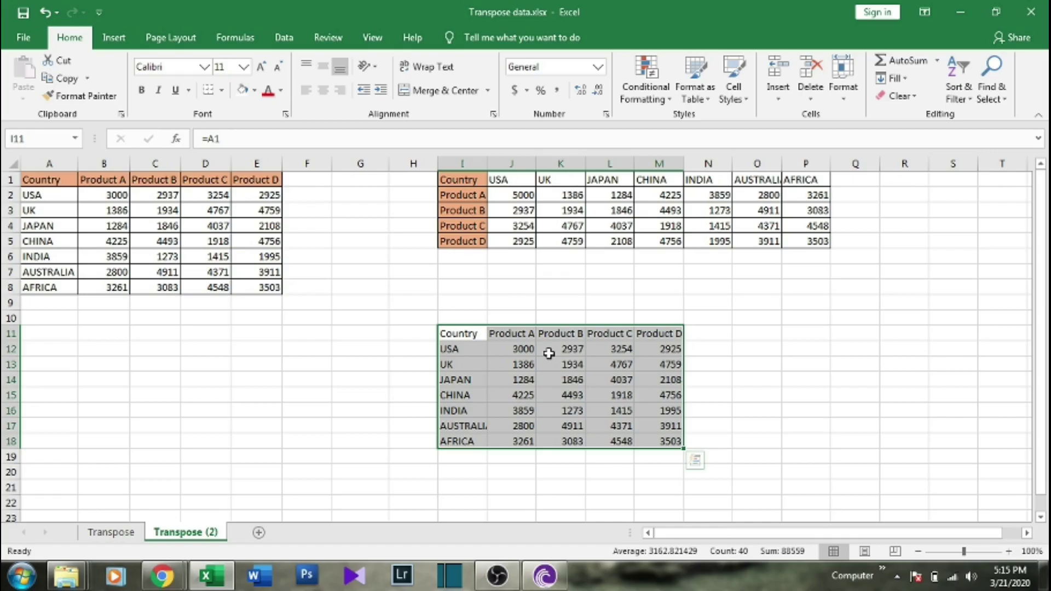
{"action": "key", "text": "ctrl+h"}
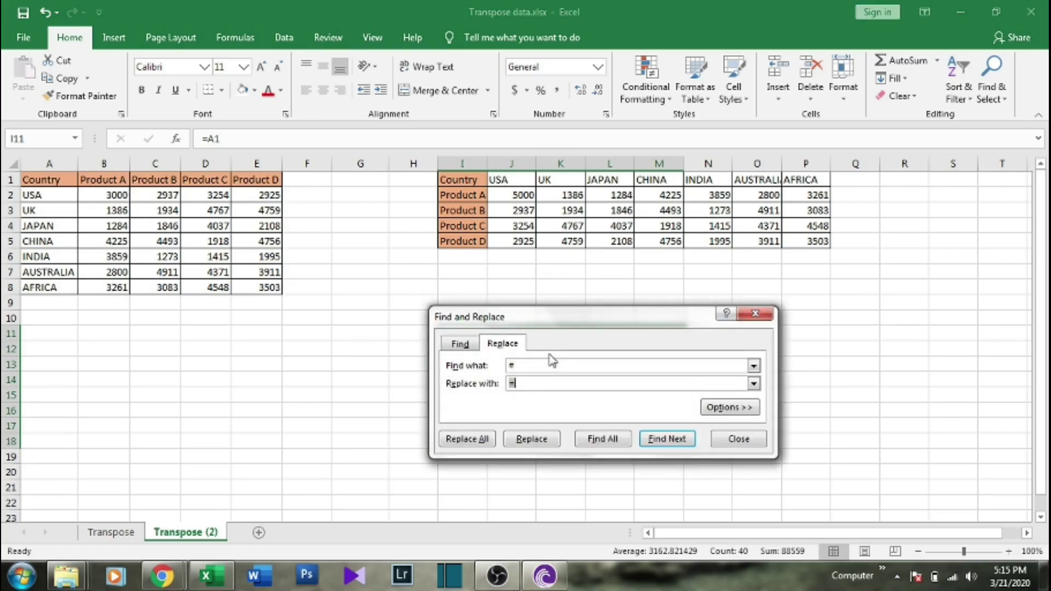
{"action": "left_click", "coordinate": [522, 364]}
{"action": "key", "text": "BackSpace"}
{"action": "left_click", "coordinate": [514, 384]}
{"action": "key", "text": "BackSpace"}
{"action": "left_click", "coordinate": [522, 383]}
{"action": "left_click", "coordinate": [464, 444]}
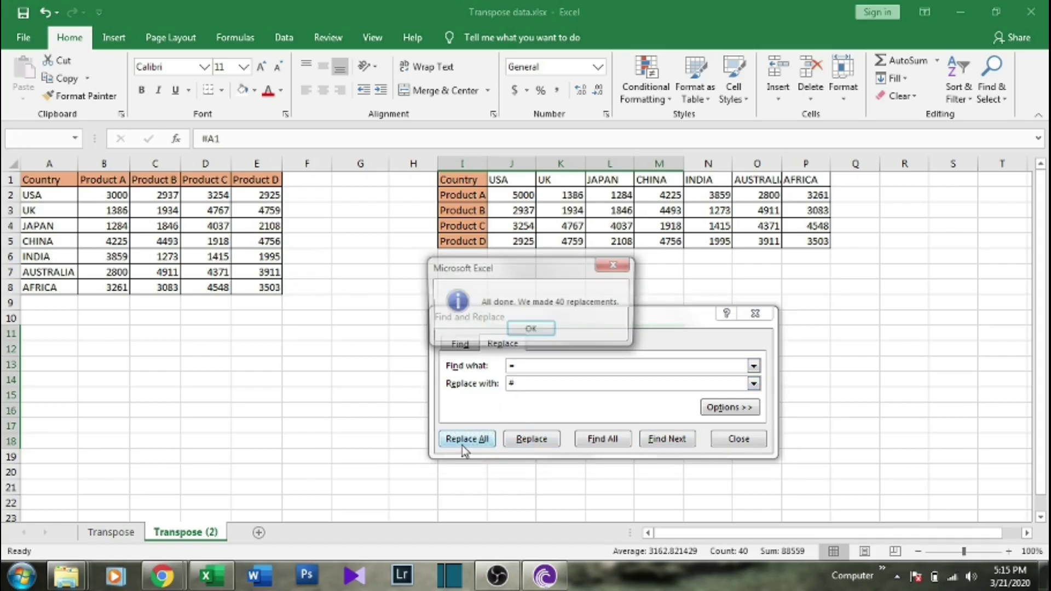
{"action": "left_click", "coordinate": [529, 330]}
{"action": "left_click", "coordinate": [743, 318]}
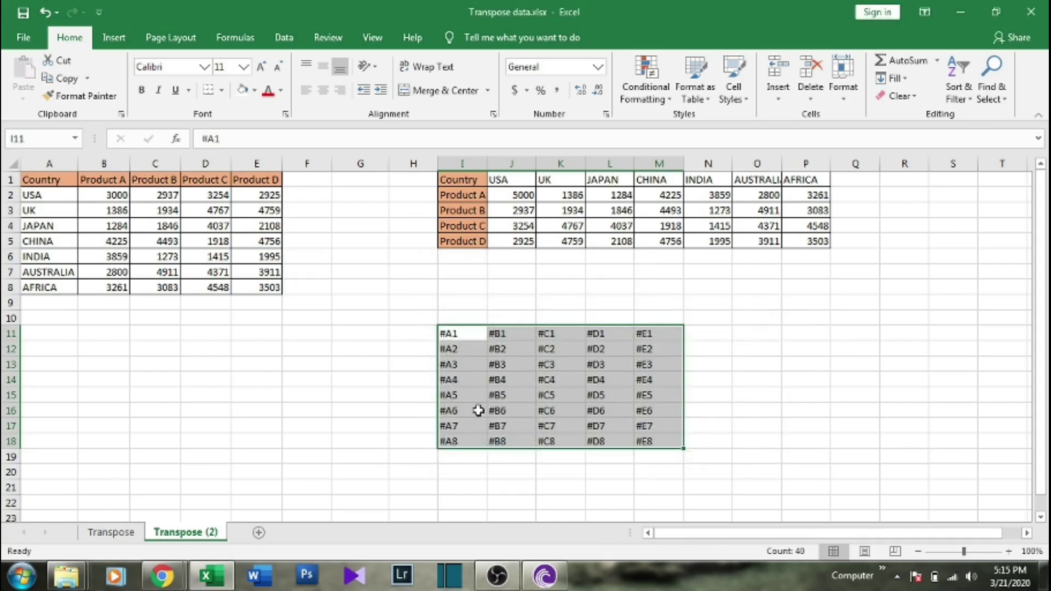
- Copy the text references in I11:M18 and paste them transposed at cell O11 using Paste Special
{"action": "scroll", "coordinate": [487, 462], "scroll_direction": "down", "scroll_amount": 3}
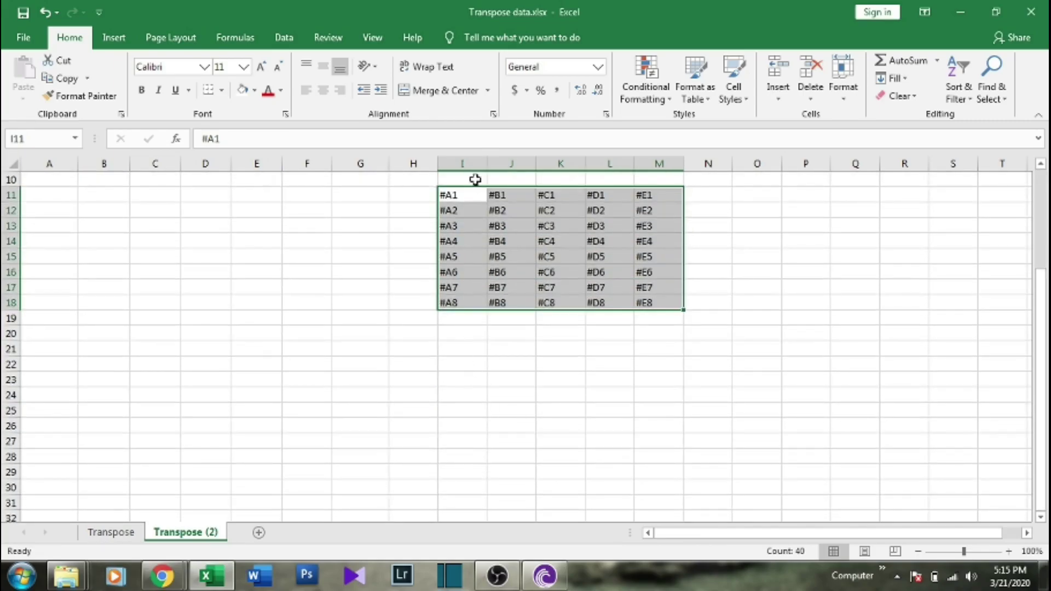
{"action": "left_click", "coordinate": [474, 204]}
{"action": "left_click_drag", "start_coordinate": [460, 195], "coordinate": [645, 299]}
{"action": "scroll", "coordinate": [652, 288], "scroll_direction": "up", "scroll_amount": 3}
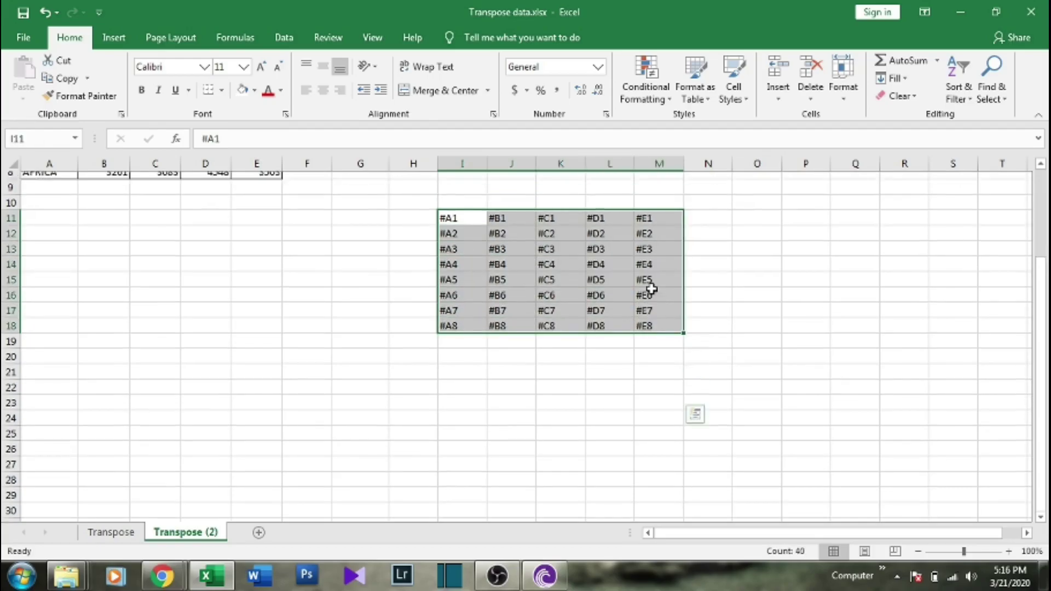
{"action": "right_click", "coordinate": [547, 369]}
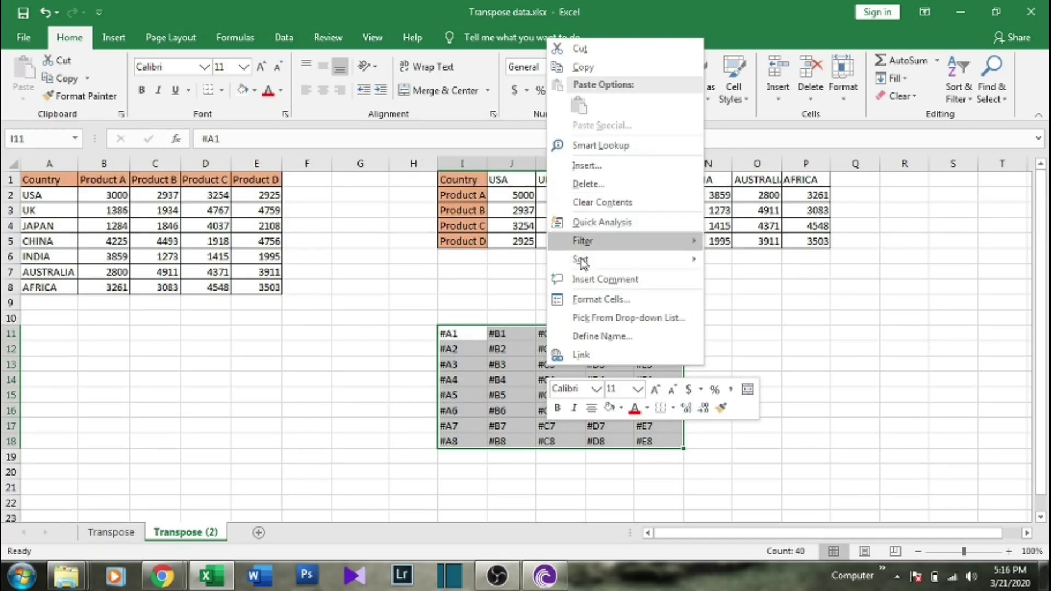
{"action": "left_click", "coordinate": [583, 67]}
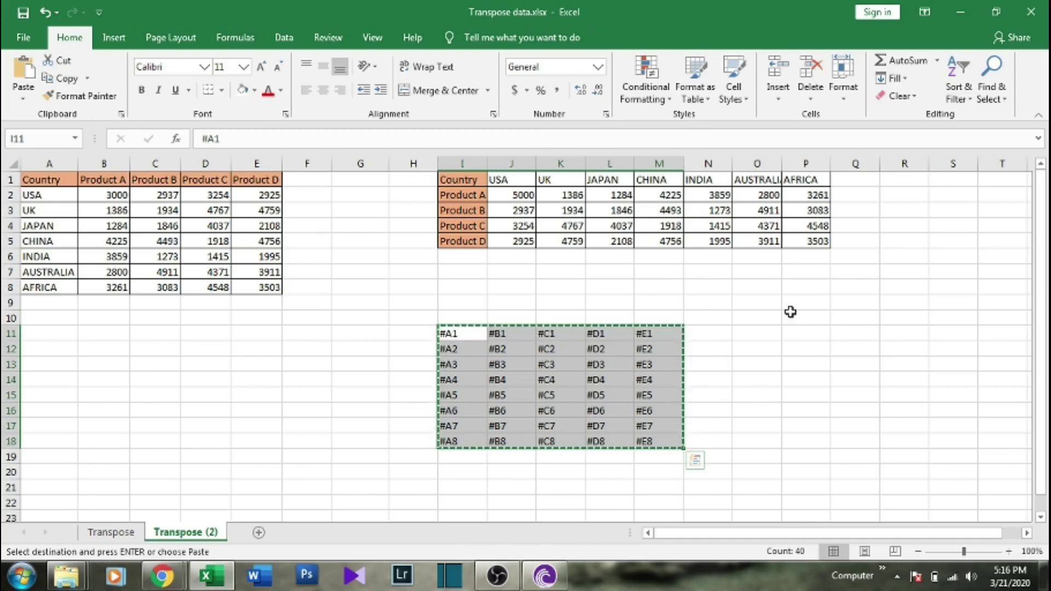
{"action": "left_click", "coordinate": [762, 334]}
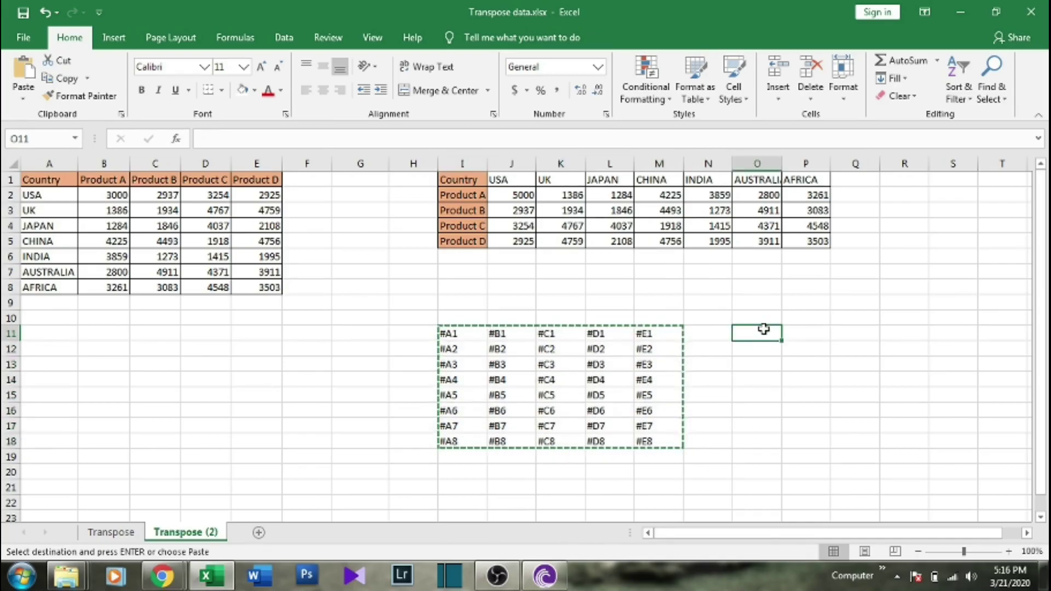
{"action": "right_click", "coordinate": [765, 333]}
{"action": "left_click", "coordinate": [810, 89]}
{"action": "left_click", "coordinate": [849, 213]}
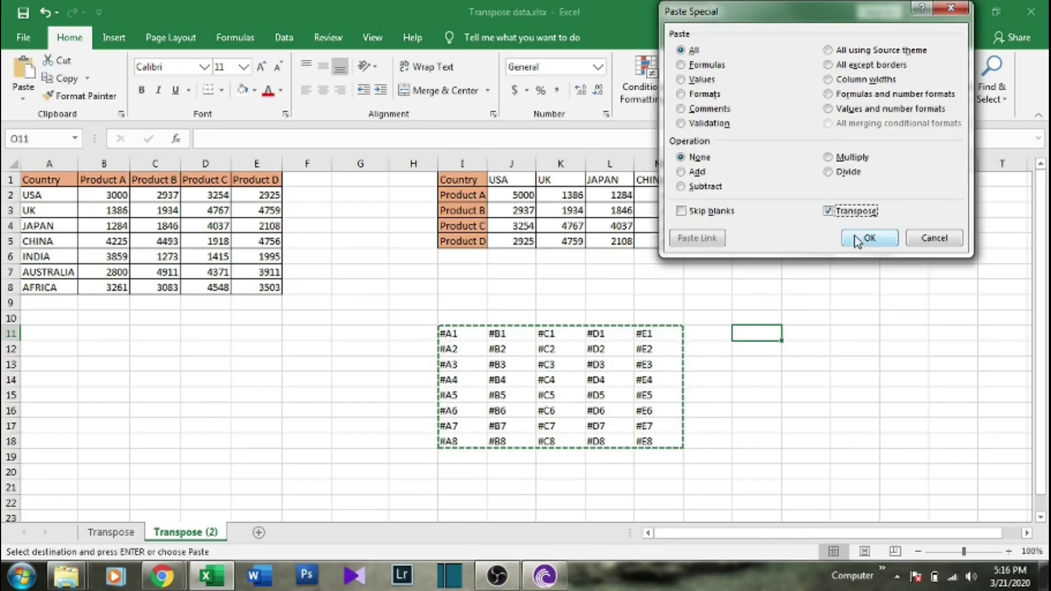
{"action": "left_click", "coordinate": [859, 239]}
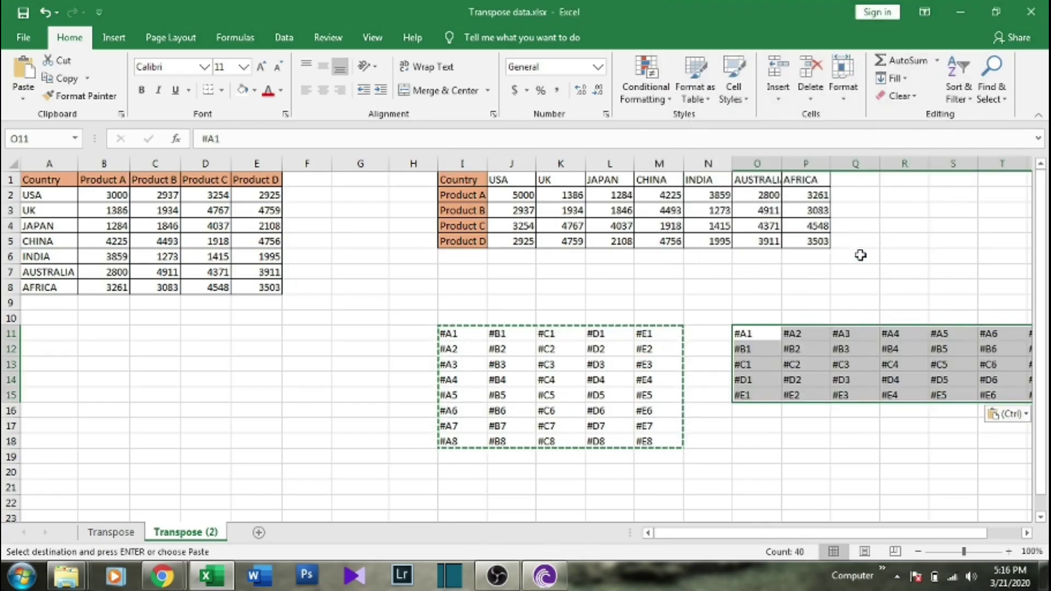
- Replace every "#" with "=" in the transposed block O11:V15 to turn its text back into formulas
{"action": "left_click_drag", "start_coordinate": [906, 537], "coordinate": [945, 540]}
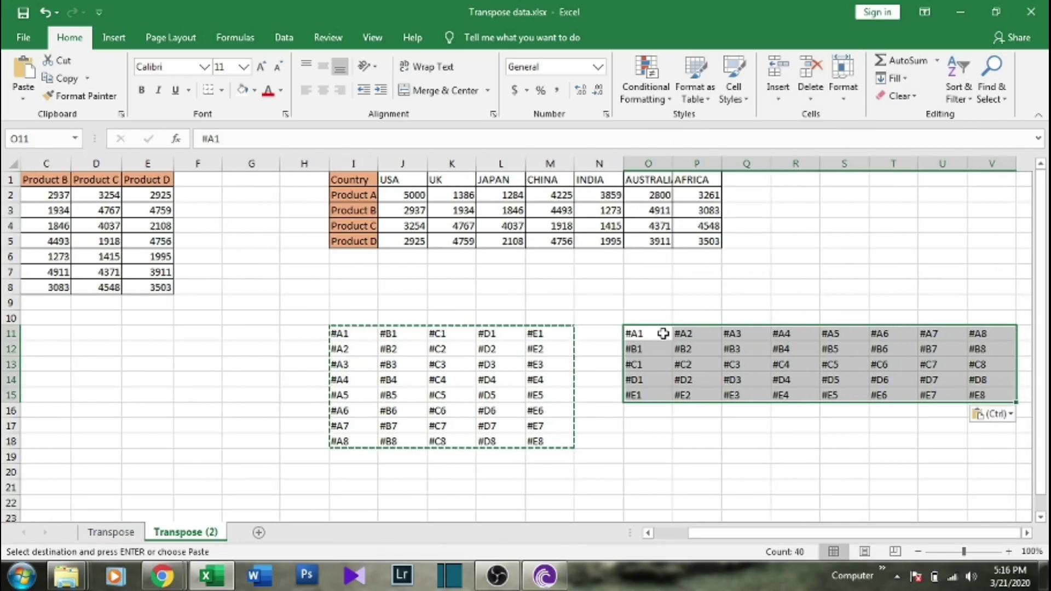
{"action": "key", "text": "ctrl+h"}
{"action": "left_click_drag", "start_coordinate": [517, 382], "coordinate": [474, 380]}
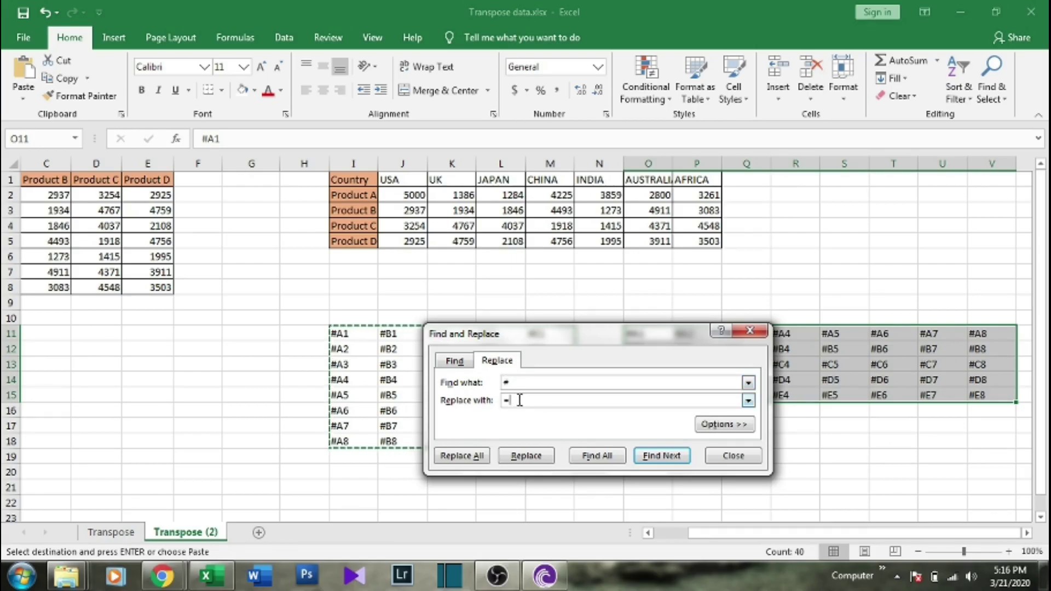
{"action": "left_click", "coordinate": [483, 458]}
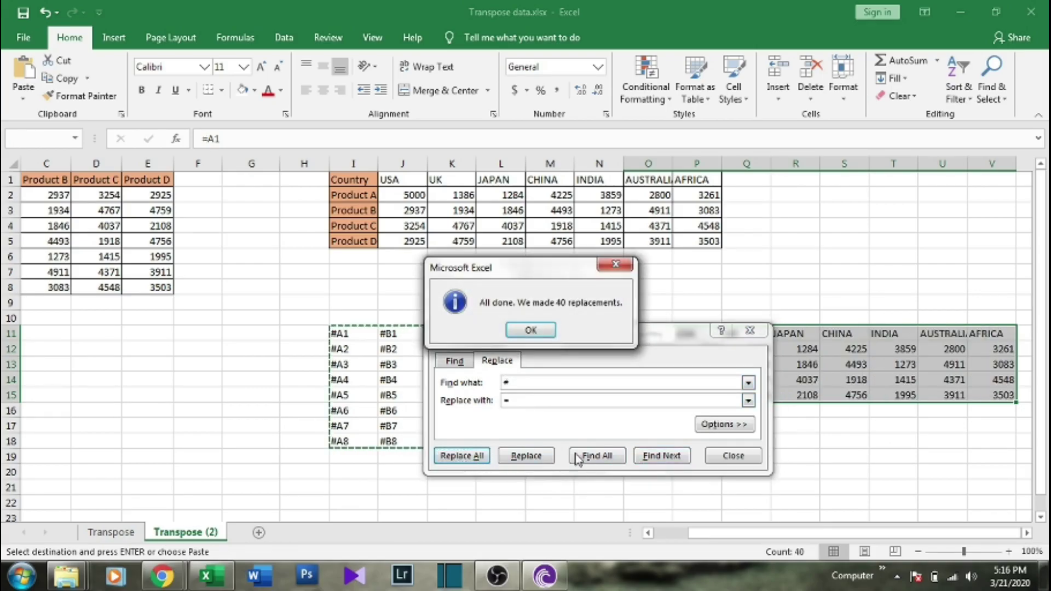
{"action": "left_click", "coordinate": [541, 333]}
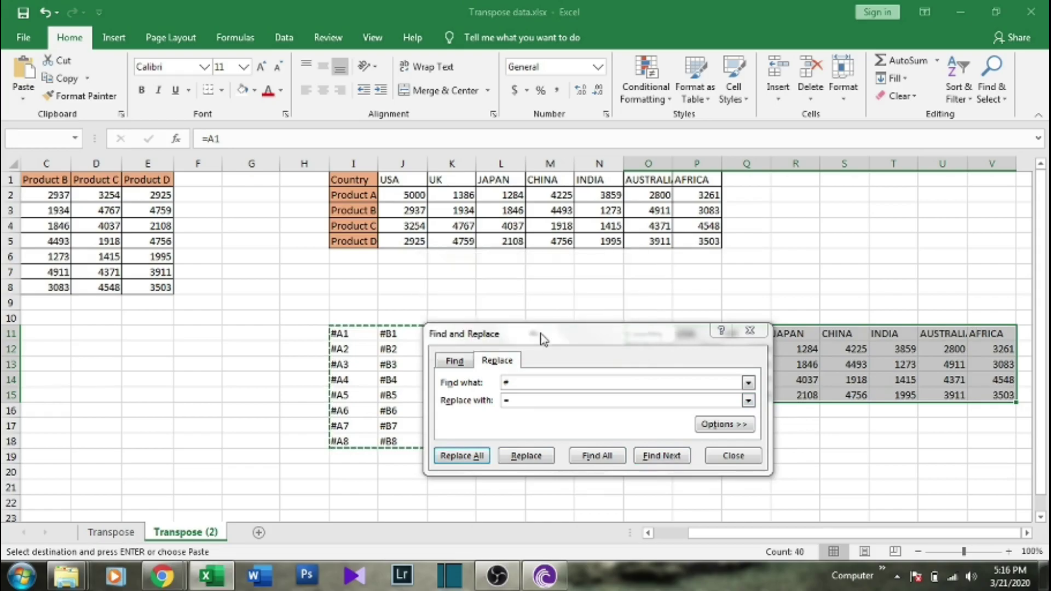
{"action": "left_click", "coordinate": [742, 460]}
{"action": "left_click", "coordinate": [751, 484]}
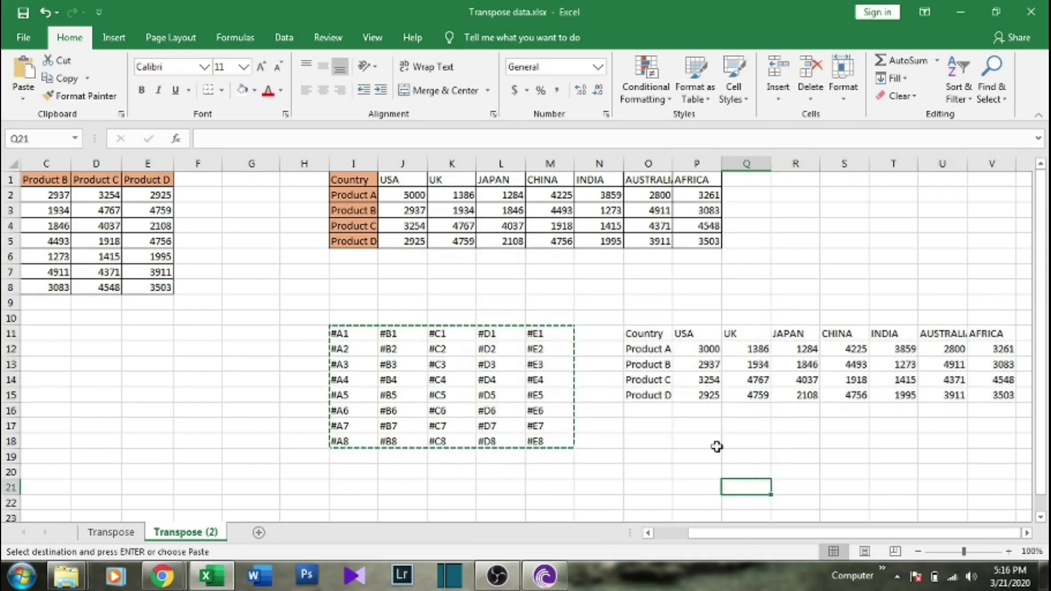
- Fill the transposed USA value for Product A in P12 and its source cell B2 with yellow
{"action": "left_click", "coordinate": [700, 355]}
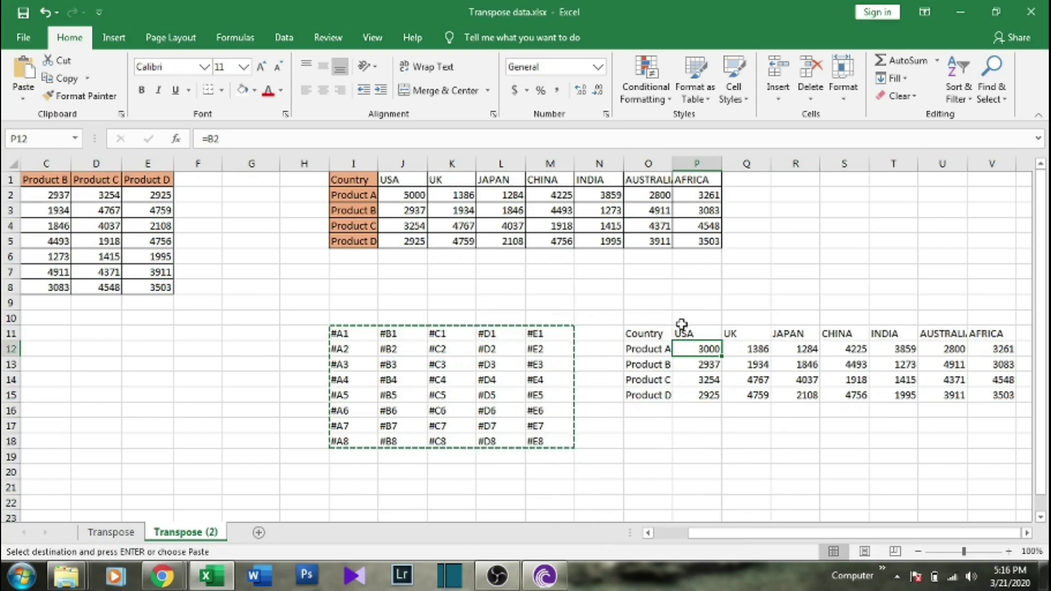
{"action": "left_click", "coordinate": [254, 90]}
{"action": "left_click", "coordinate": [280, 211]}
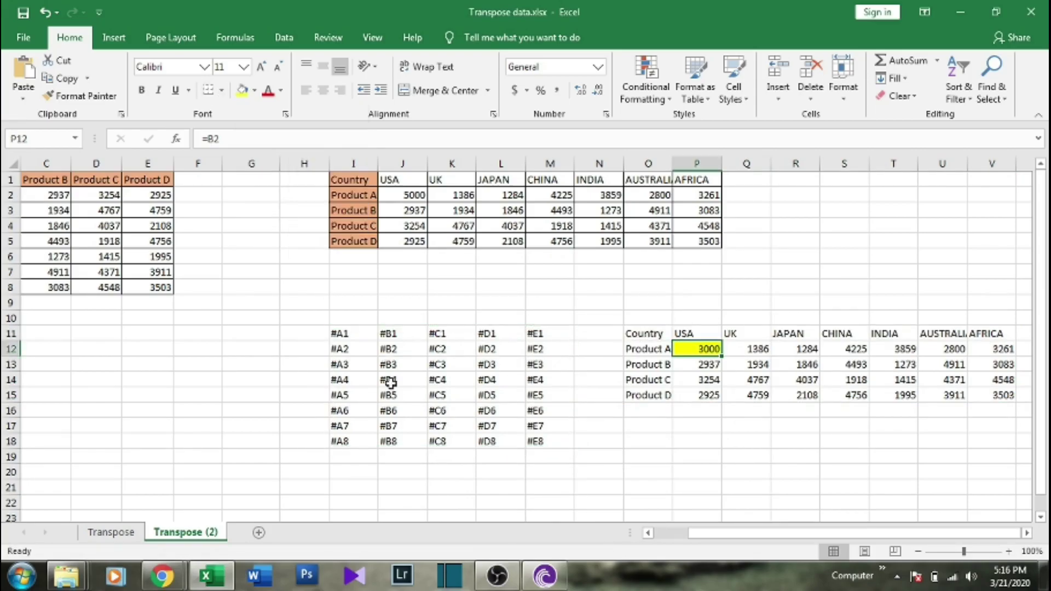
{"action": "left_click_drag", "start_coordinate": [693, 534], "coordinate": [656, 539]}
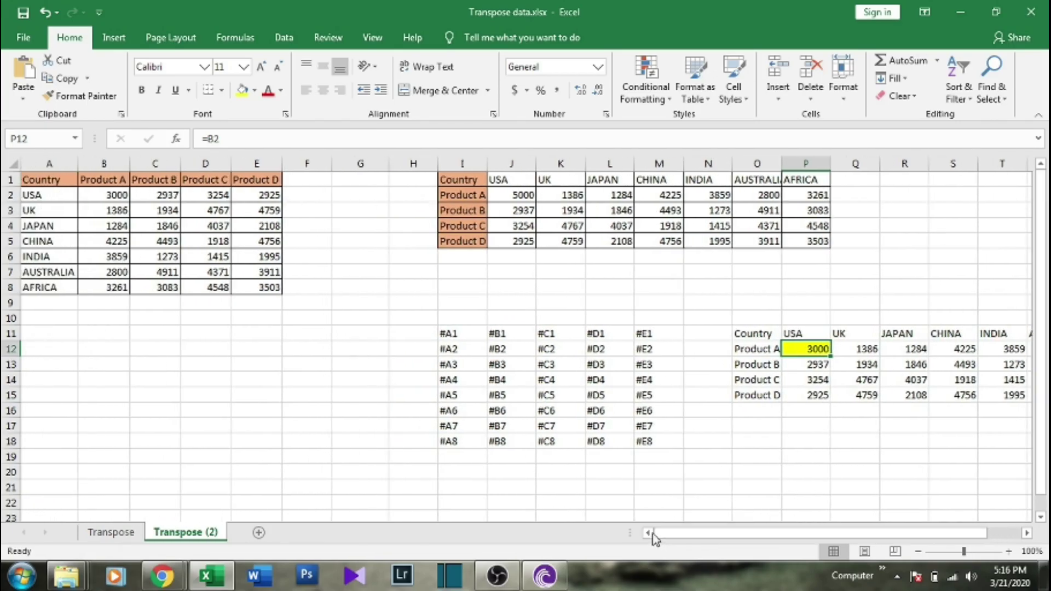
{"action": "left_click", "coordinate": [65, 196]}
{"action": "left_click", "coordinate": [91, 195]}
{"action": "left_click", "coordinate": [242, 91]}
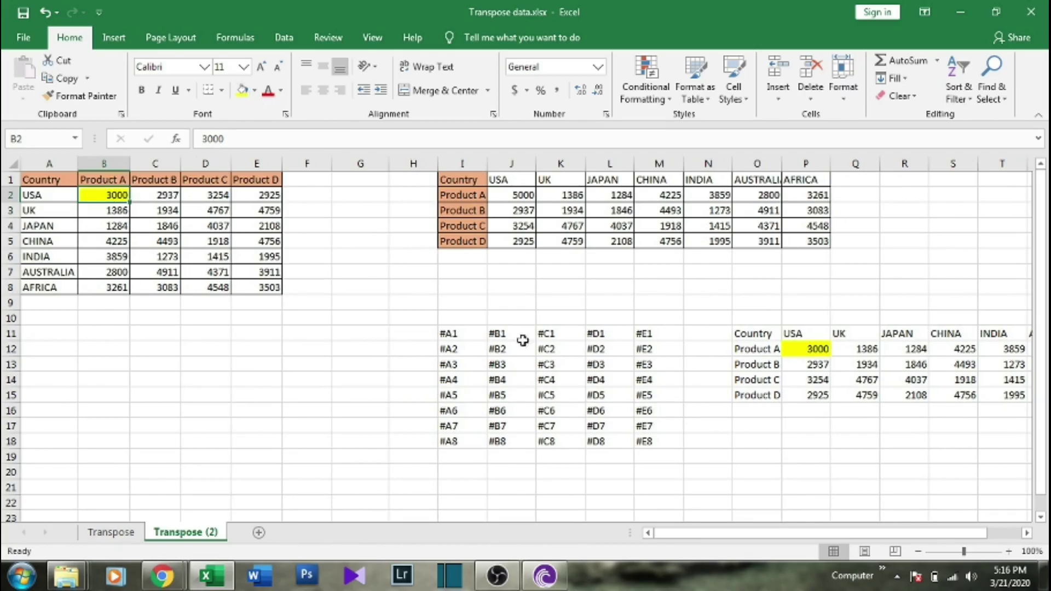
- Set the USA value for Product A in B2 to 5000 and check linked cell P12 in the transposed table
{"action": "left_click", "coordinate": [798, 359]}
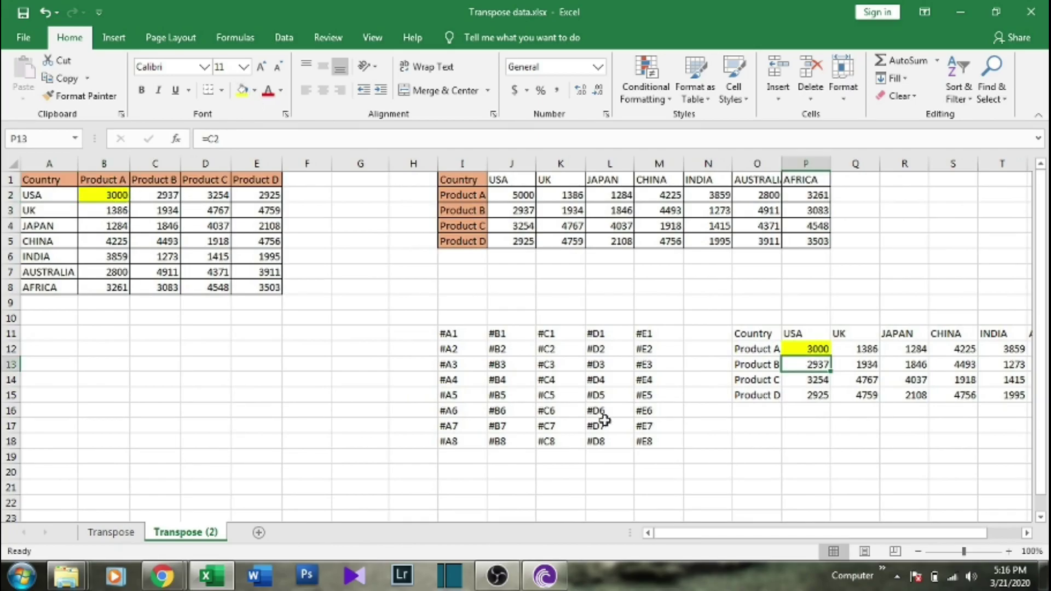
{"action": "left_click", "coordinate": [113, 193]}
{"action": "type", "text": "5"}
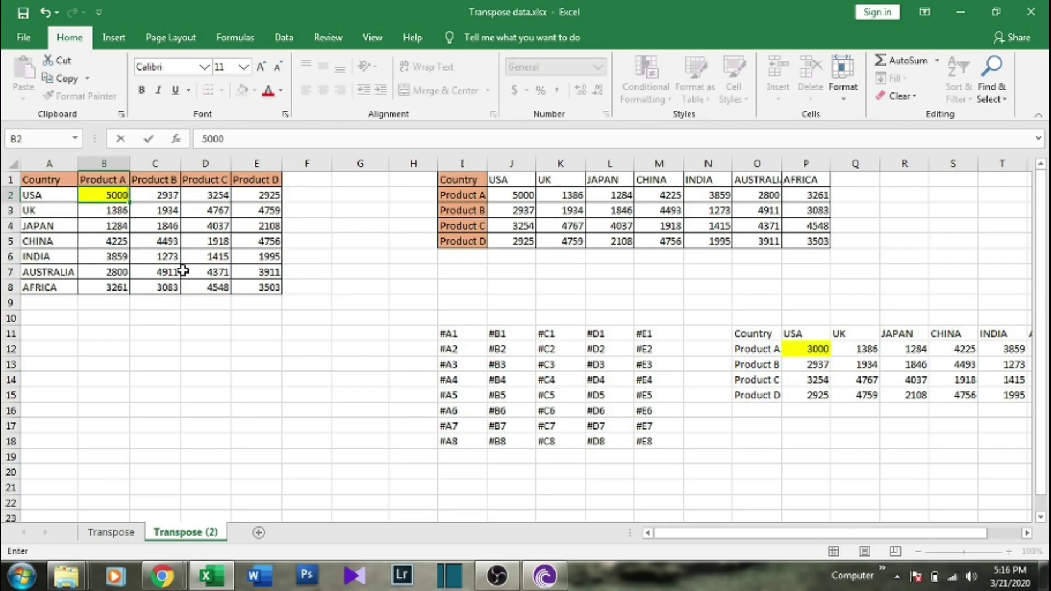
{"action": "key", "text": "Return"}
{"action": "left_click_drag", "start_coordinate": [857, 349], "coordinate": [800, 340]}
{"action": "left_click", "coordinate": [808, 351]}
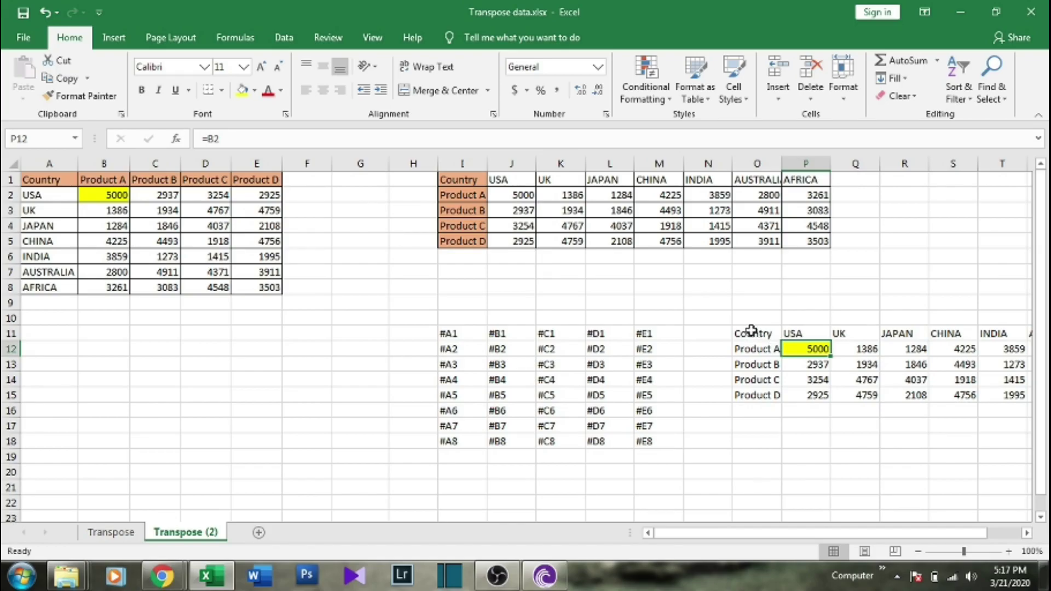
{"action": "left_click", "coordinate": [812, 446]}
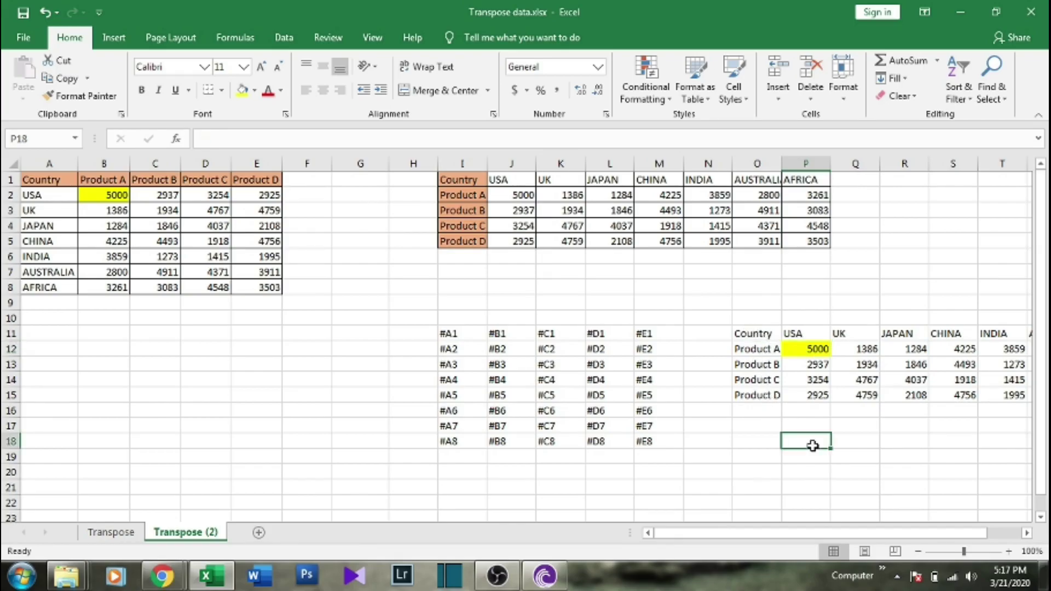
- Examine the linked formulas in the transposed table's header cells from O11 to S11
{"action": "left_click", "coordinate": [809, 331]}
{"action": "left_click", "coordinate": [754, 331]}
{"action": "left_click", "coordinate": [807, 335]}
{"action": "left_click", "coordinate": [852, 335]}
{"action": "left_click", "coordinate": [894, 335]}
{"action": "left_click", "coordinate": [956, 338]}
{"action": "mouse_move", "coordinate": [923, 534]}
{"action": "left_mouse_down"}
{"action": "mouse_move", "coordinate": [956, 538]}
{"action": "mouse_move", "coordinate": [933, 542]}
{"action": "left_mouse_up"}
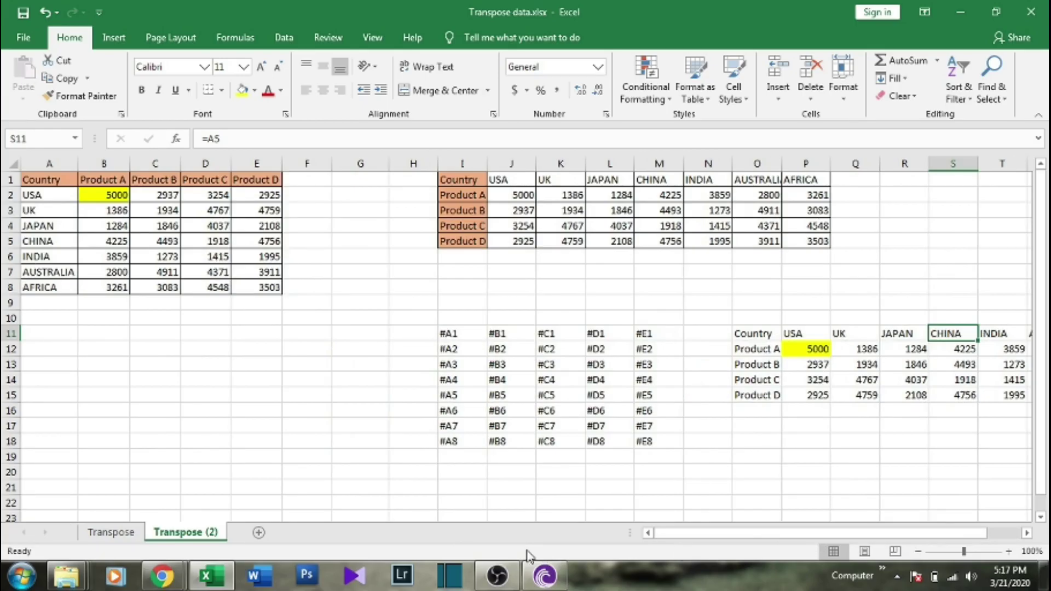